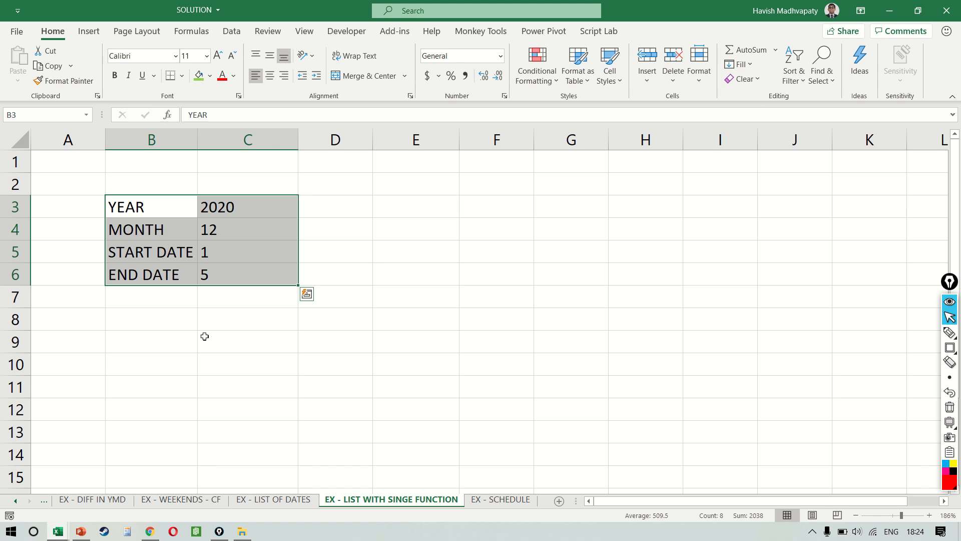
Enter the formula =DATE(C3,C4,C5) in cell D3, combining the year, month and start date.
key("Right")
key("Right")
key("Right")
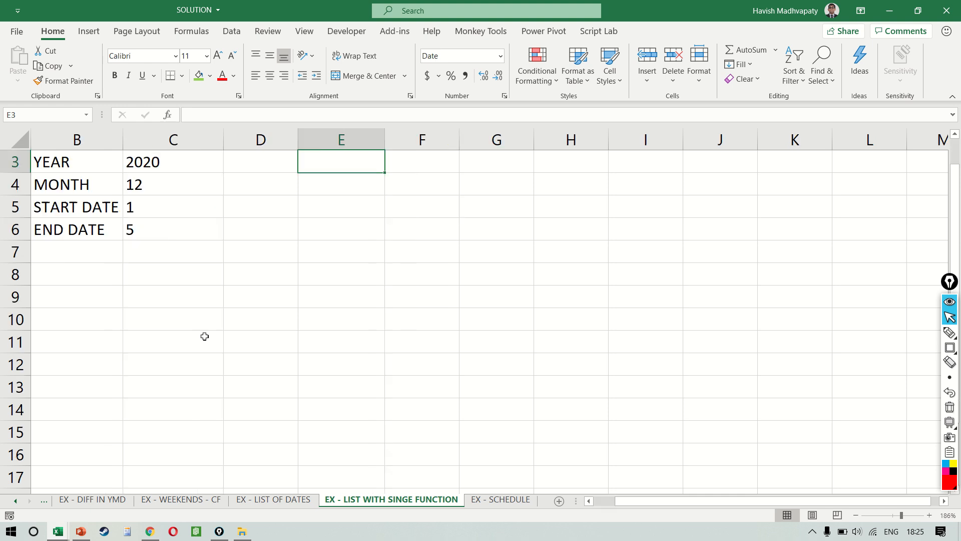
scroll(204, 336, "down", 4)
scroll(204, 337, "up", 3)
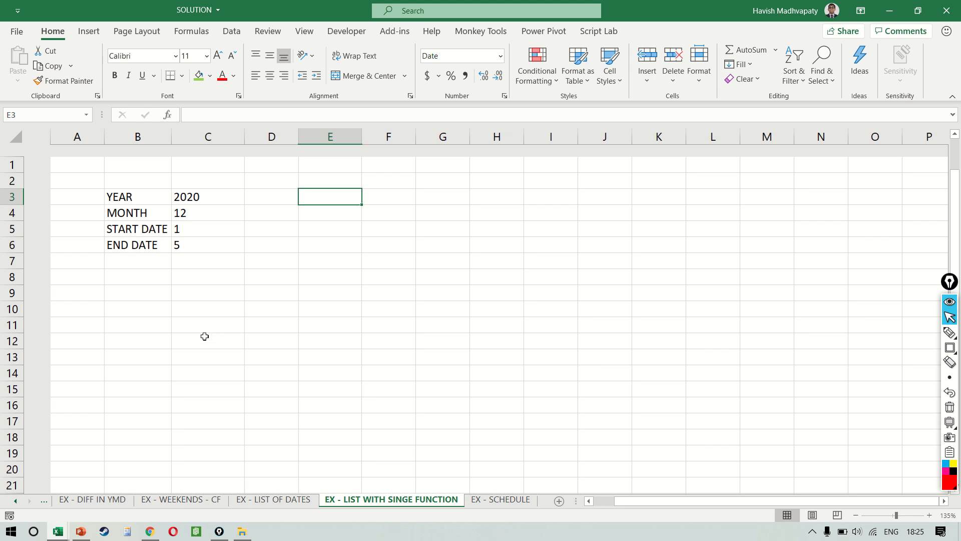
key("Left")
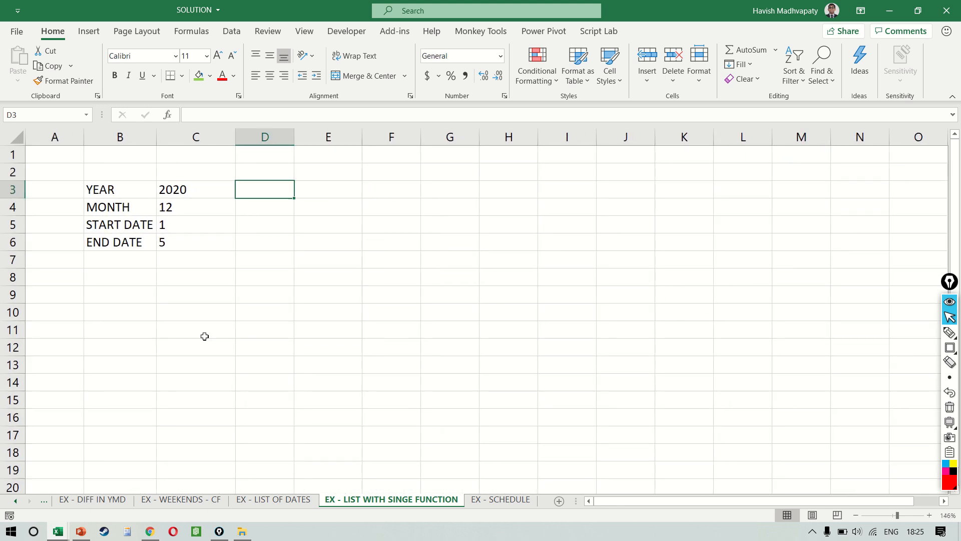
type("=DATE(")
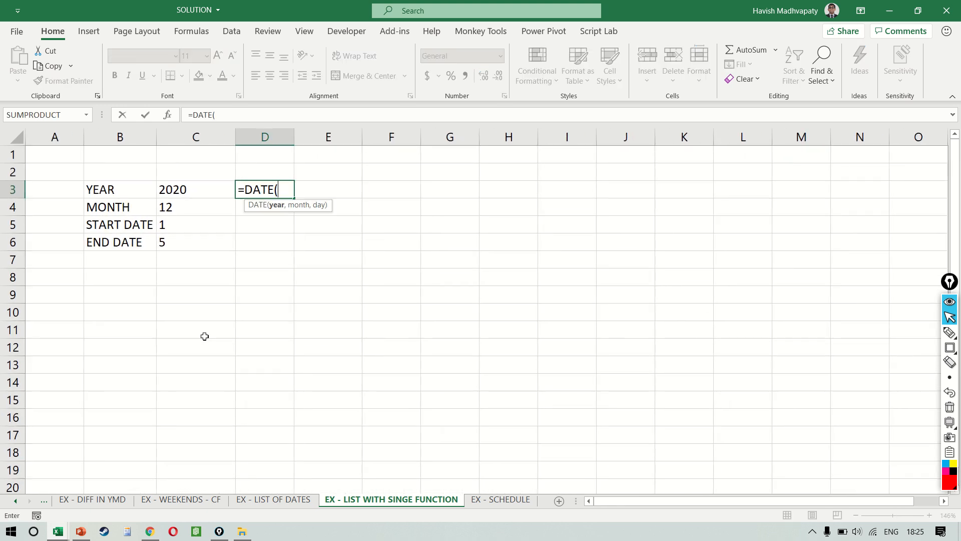
key("Left")
key("Left")
key("Right")
type(",")
key("Down")
key("Left")
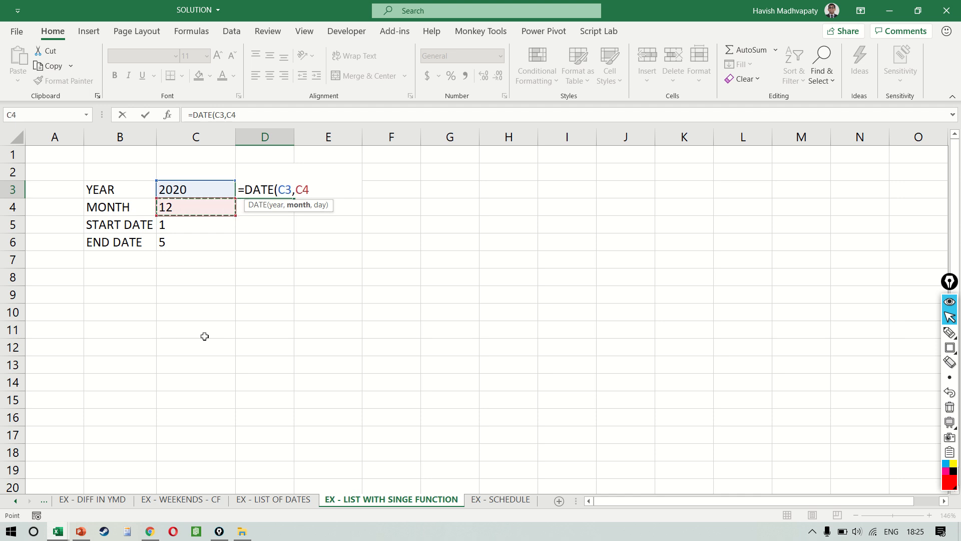
type(",")
key("Down")
key("Left")
key("Down")
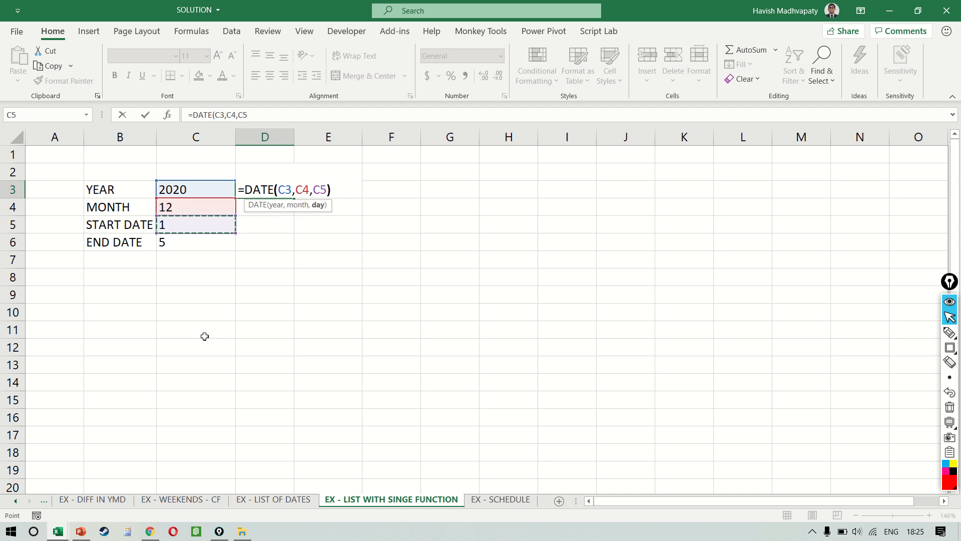
key("Return")
key("Up")
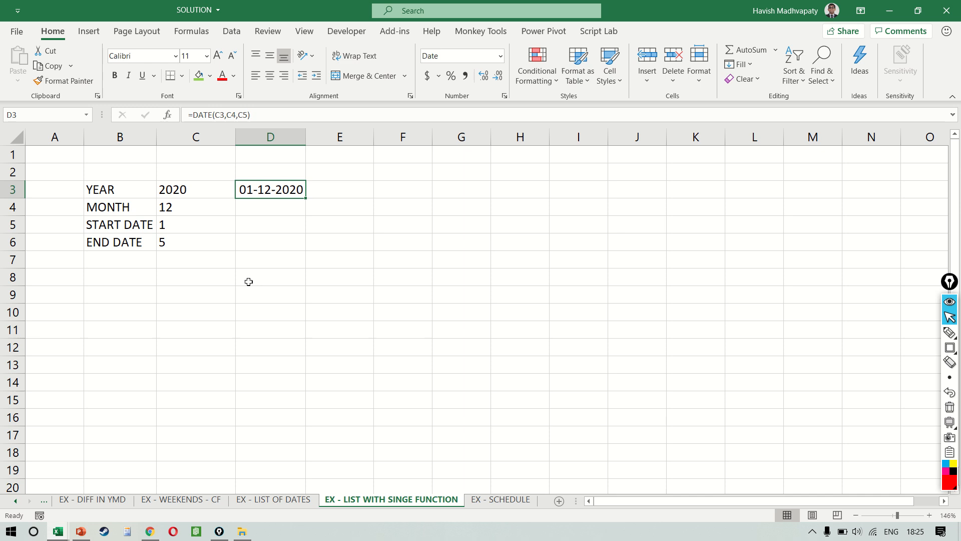
Widen column D and format the whole column as Short Date.
left_click_drag(305, 138, 345, 137)
left_click(317, 138)
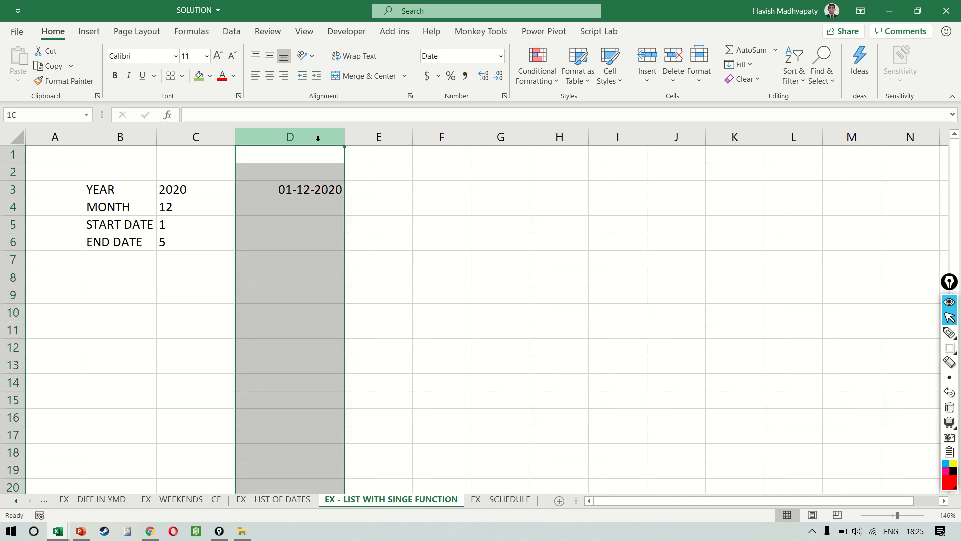
left_click(500, 56)
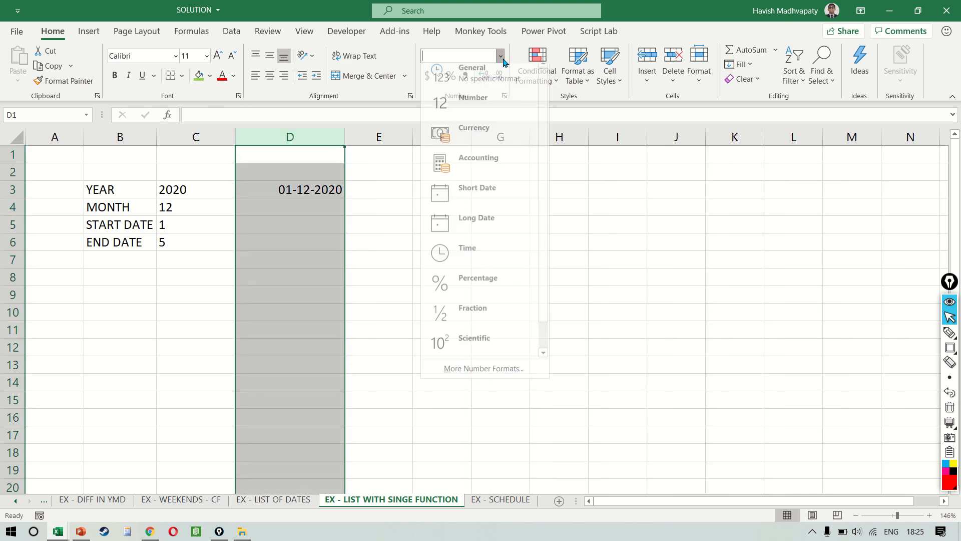
left_click(484, 200)
left_click(292, 213)
key("Up")
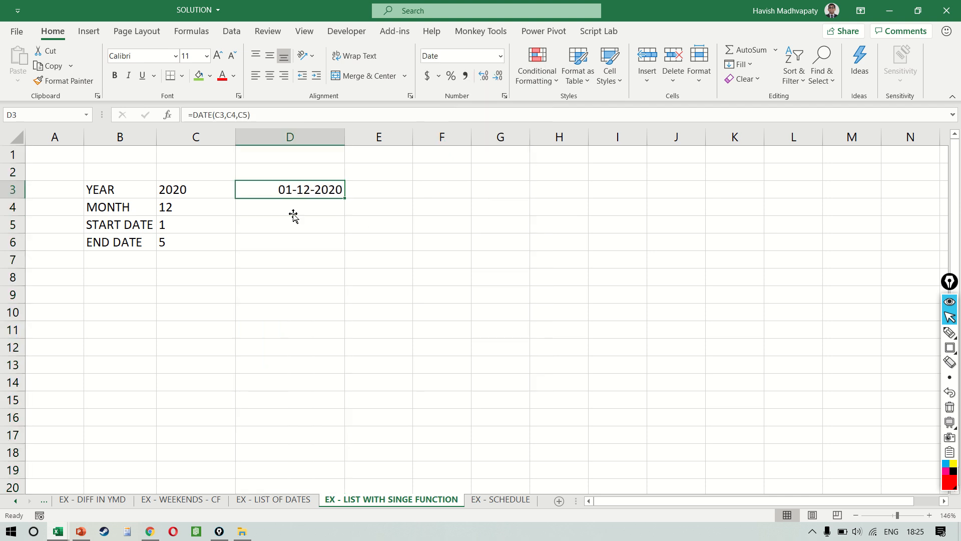
key("shift+Down")
key("shift+Down")
key("shift+Down")
key("shift+Down")
key("shift+Down")
key("shift+Down")
key("shift+Down")
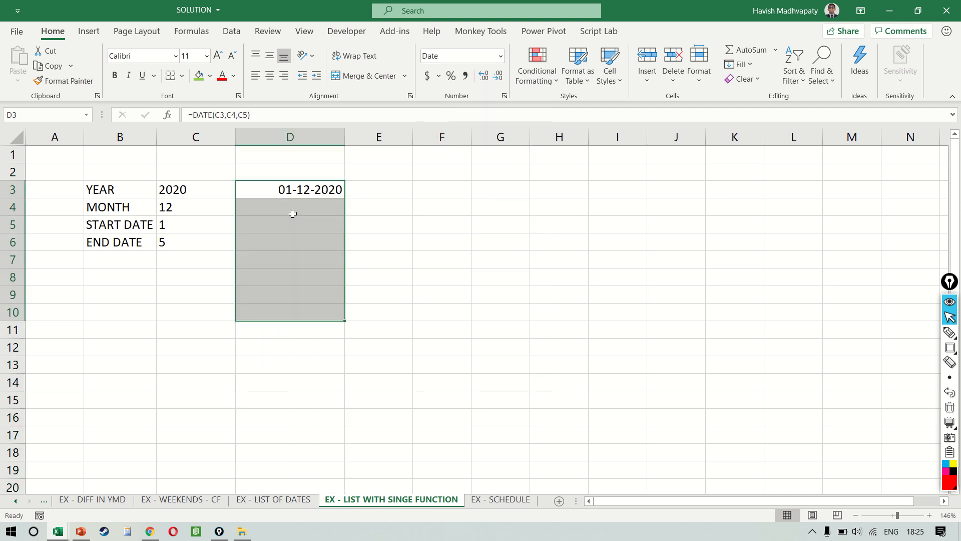
key("Up")
key("Down")
Replace the day argument of the D3 formula with an array constant, giving =DATE(C3,C4,{1,2,3,4,5}).
key("F2")
key("Left")
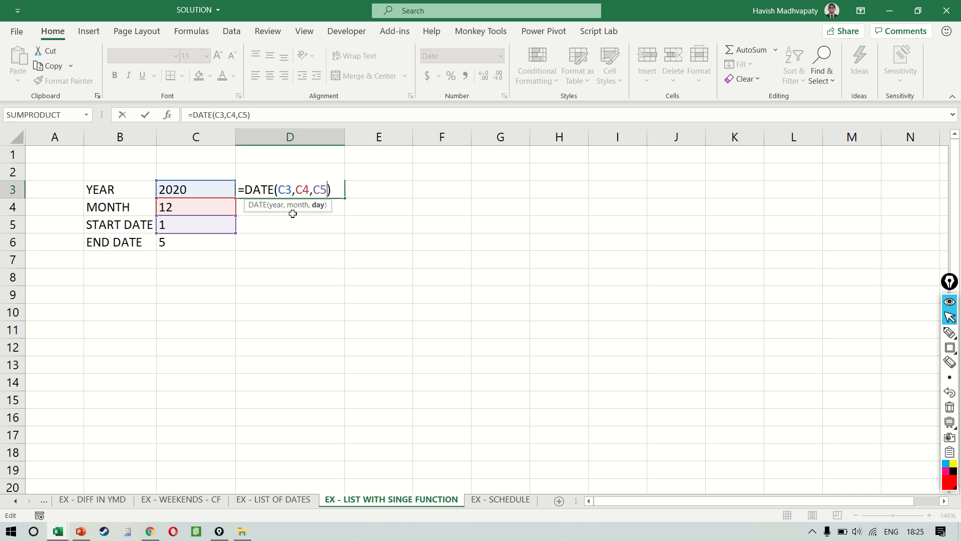
key("BackSpace")
key("BackSpace")
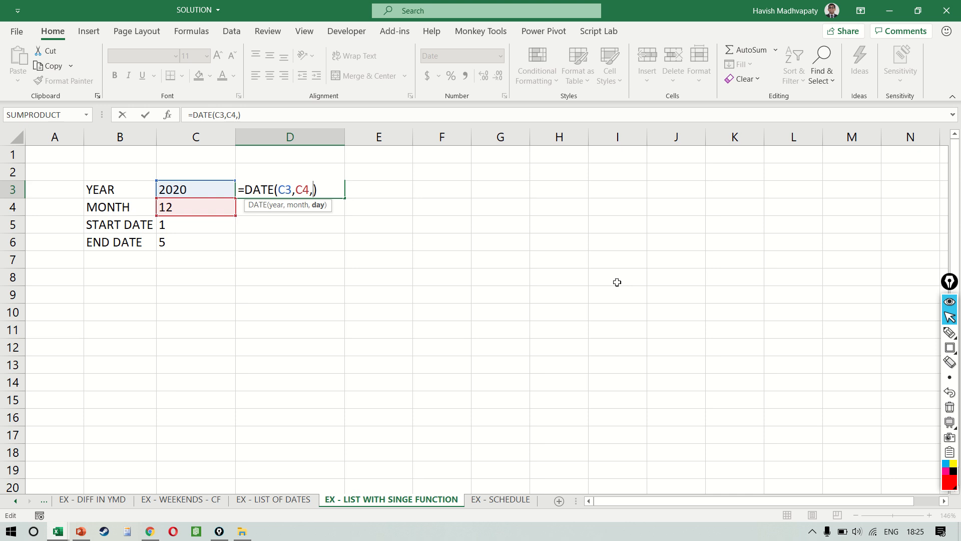
type("{}")
key("Left")
type("1,2,3,4,5")
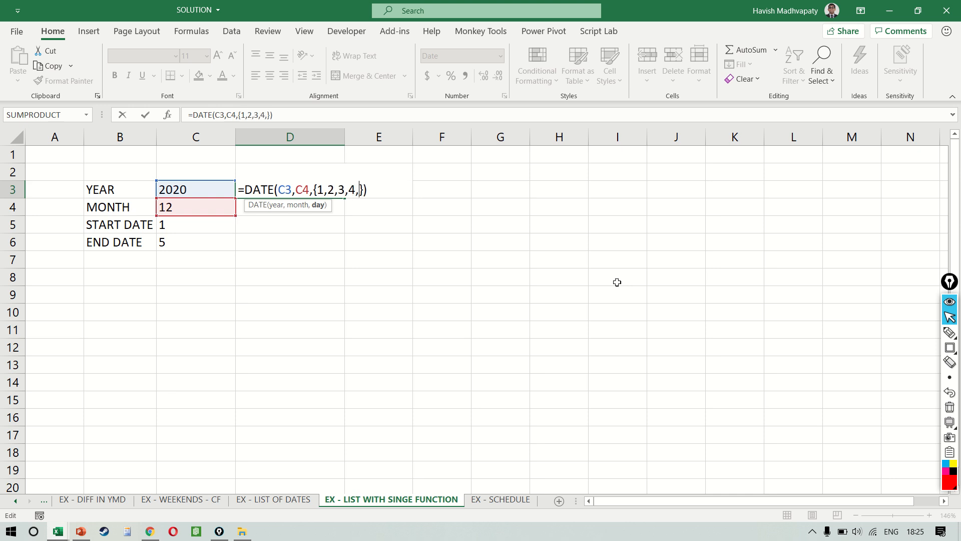
key("Return")
key("Up")
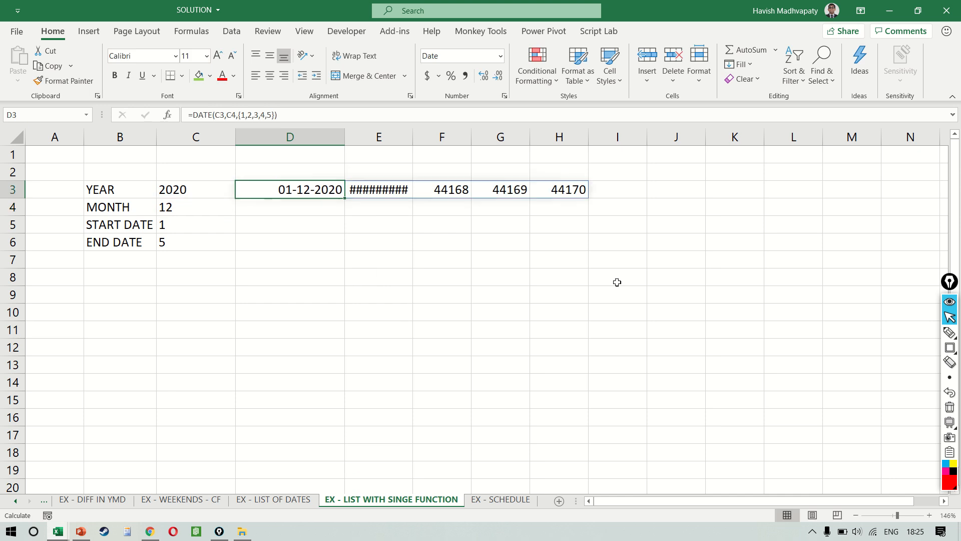
Format the spilled dates in D3:H3 as Short Date.
key("ctrl+shift+Right")
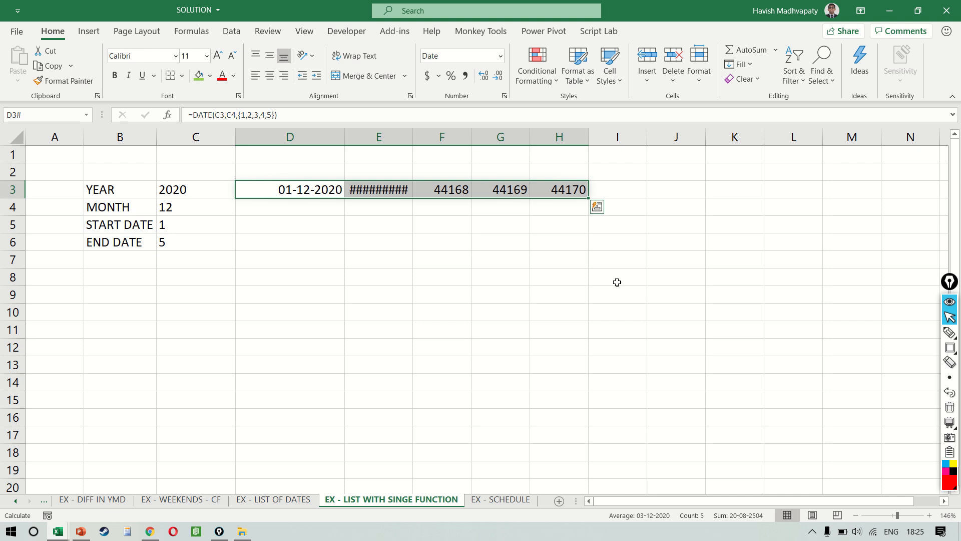
left_click(500, 56)
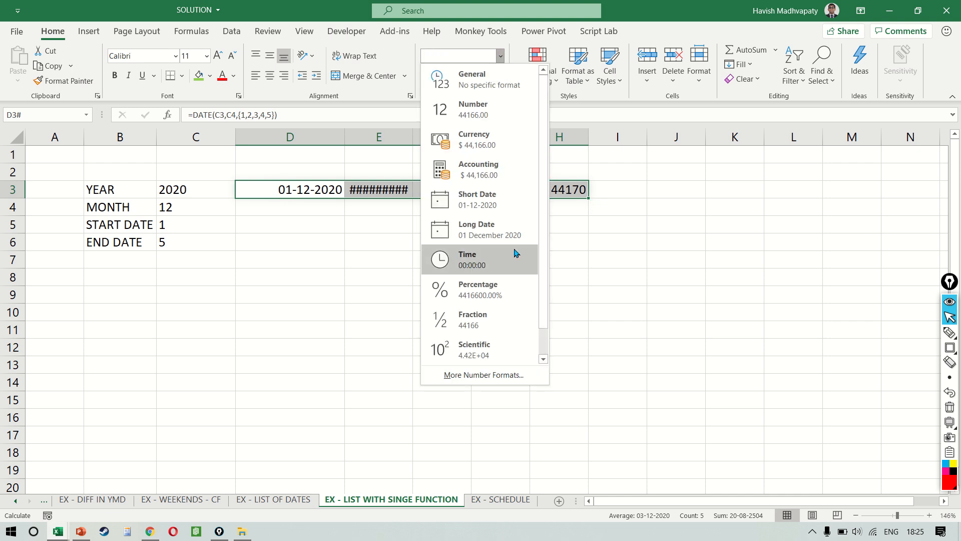
left_click(478, 210)
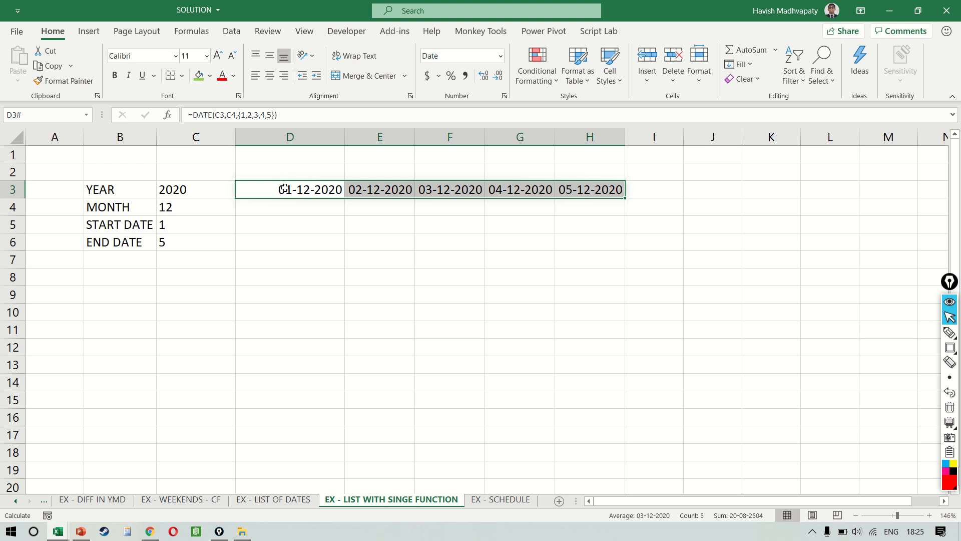
Change the array separators in the D3 formula to semicolons, giving =DATE(C3,C4,{1;2;3;4;5}).
left_click(347, 181)
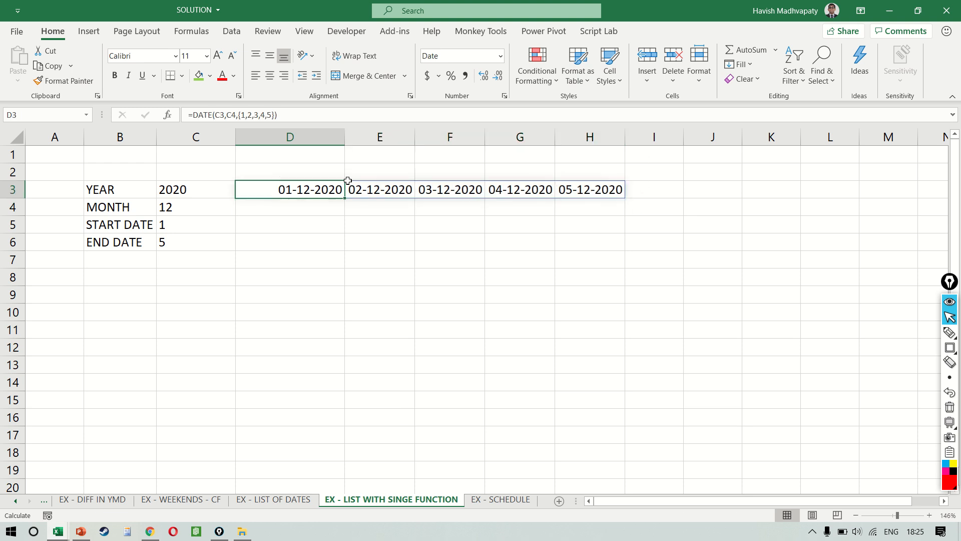
key("F2")
key("Left")
key("Left")
key("Left")
key("Left")
key("Left")
key("Left")
key("Left")
key("Left")
key("Left")
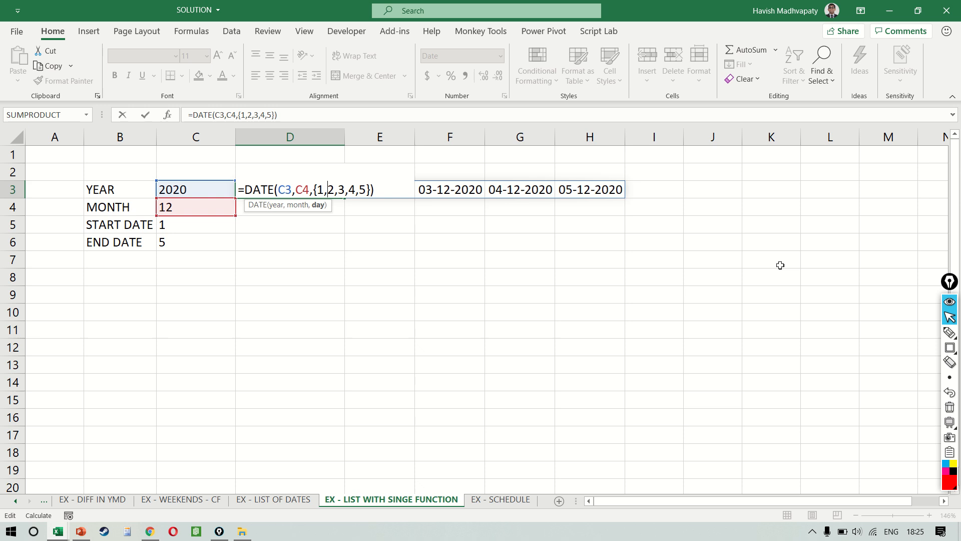
key("BackSpace")
type(";")
key("Right")
key("BackSpace")
type(";")
key("BackSpace")
key("BackSpace")
type(";4")
key("Delete")
type(";")
key("ctrl+Return")
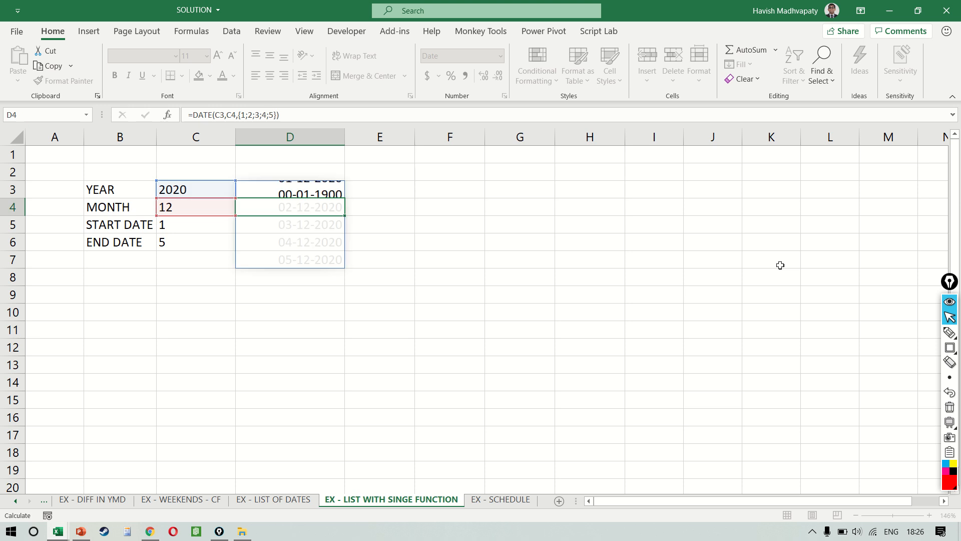
Examine the spilled date list in column D and the array constant in the D3 formula.
key("ctrl+shift+Down")
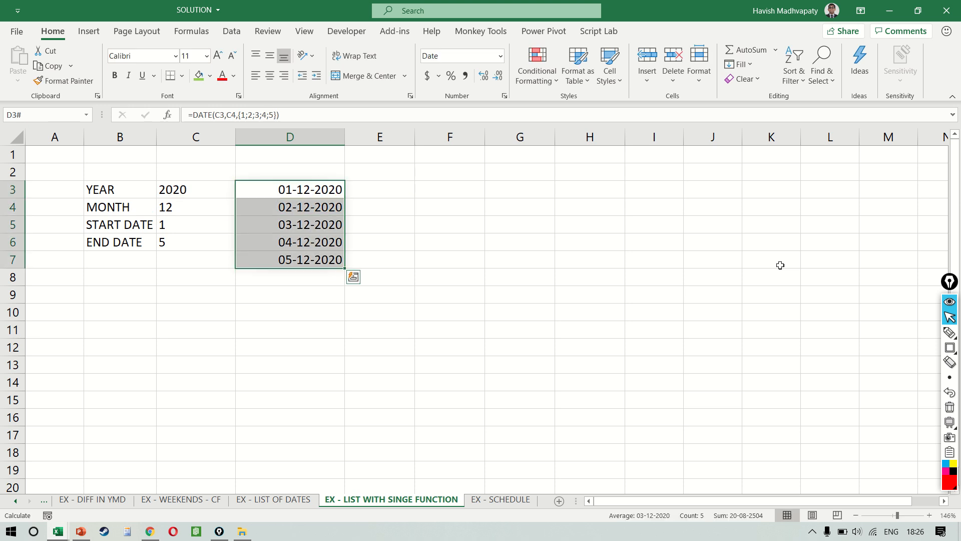
key("F2")
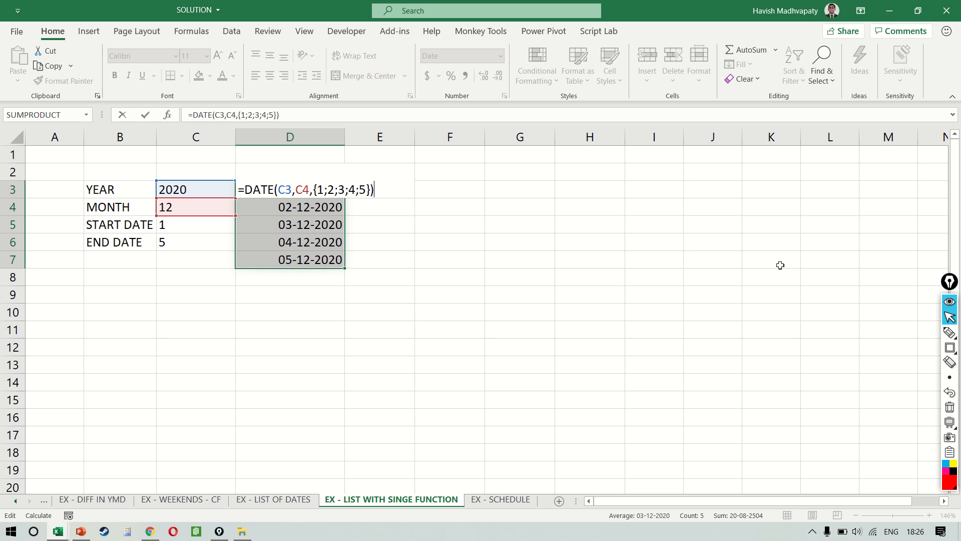
left_click_drag(319, 185, 379, 189)
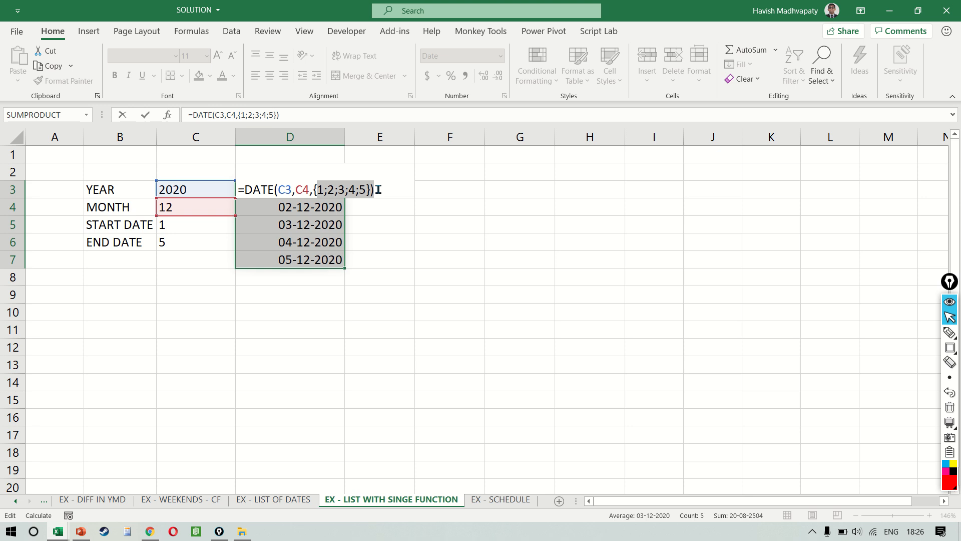
left_click_drag(324, 190, 367, 190)
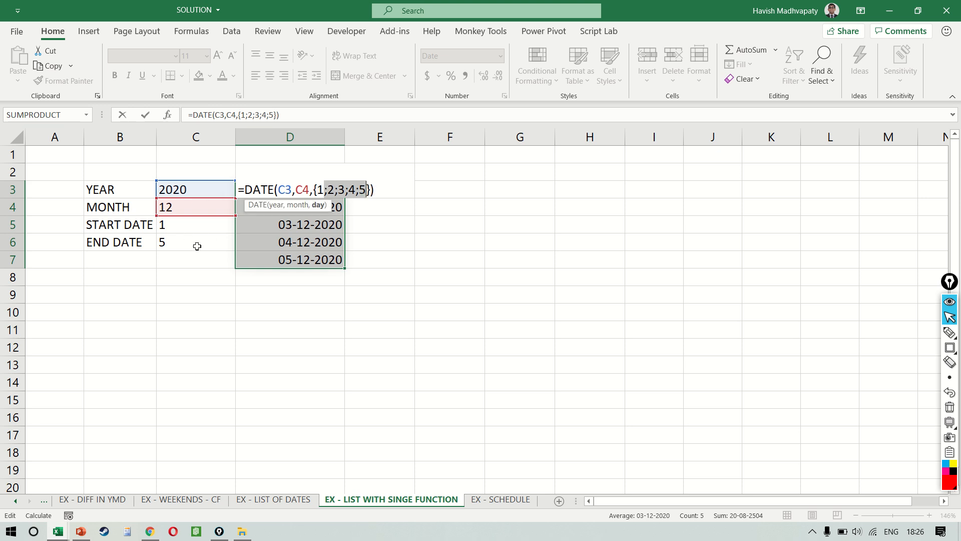
key("Escape")
left_click(329, 227)
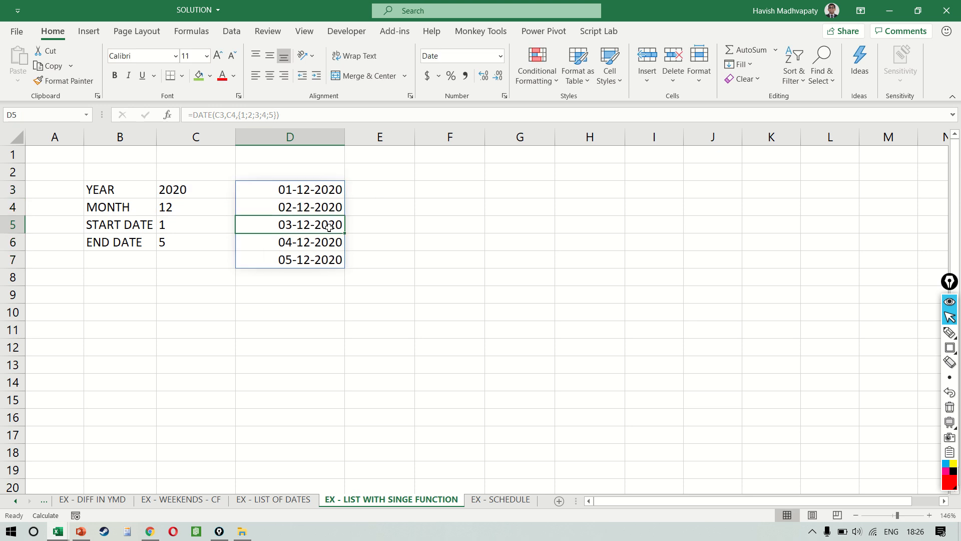
key("Right")
key("Up")
key("Up")
key("Right")
key("Right")
key("Left")
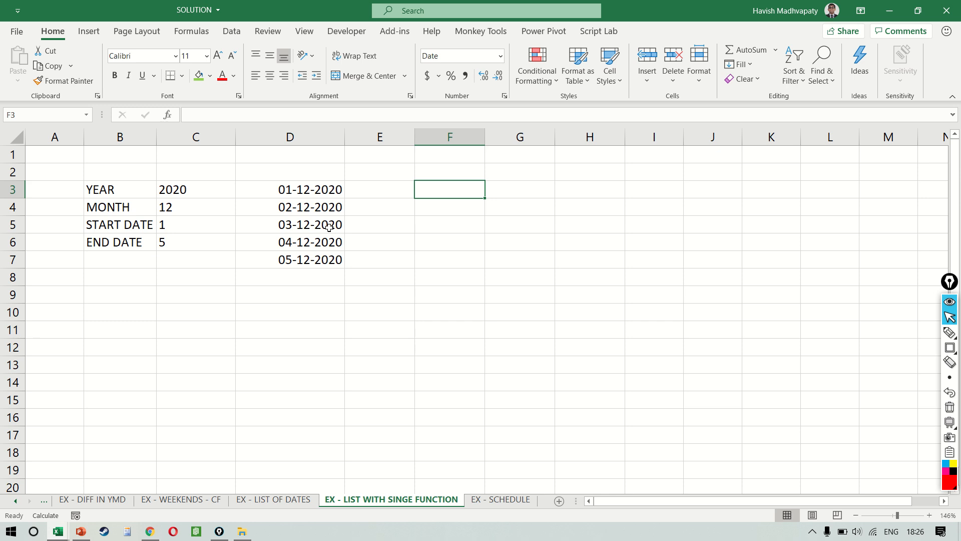
type("1:5")
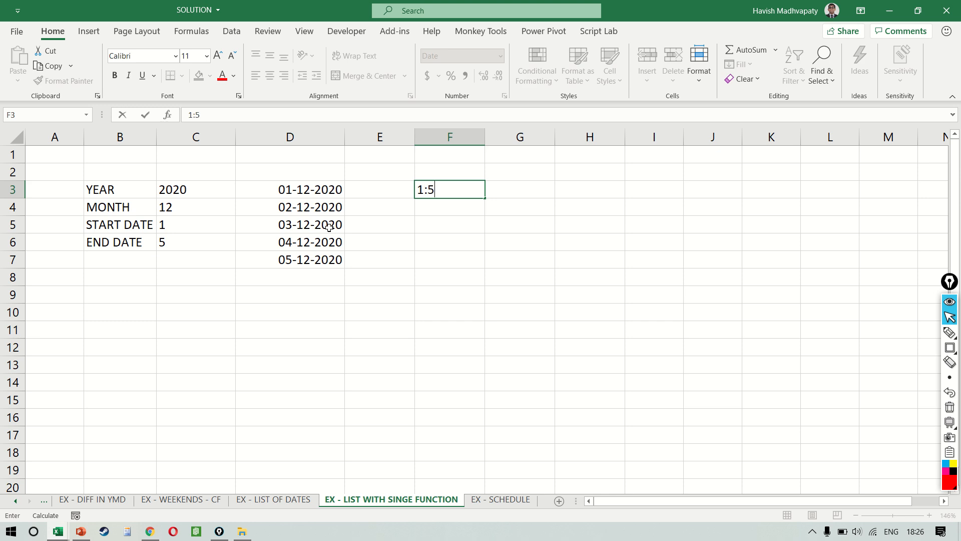
key("Escape")
Enter the text formula ="1:5" in cell G3.
key("Right")
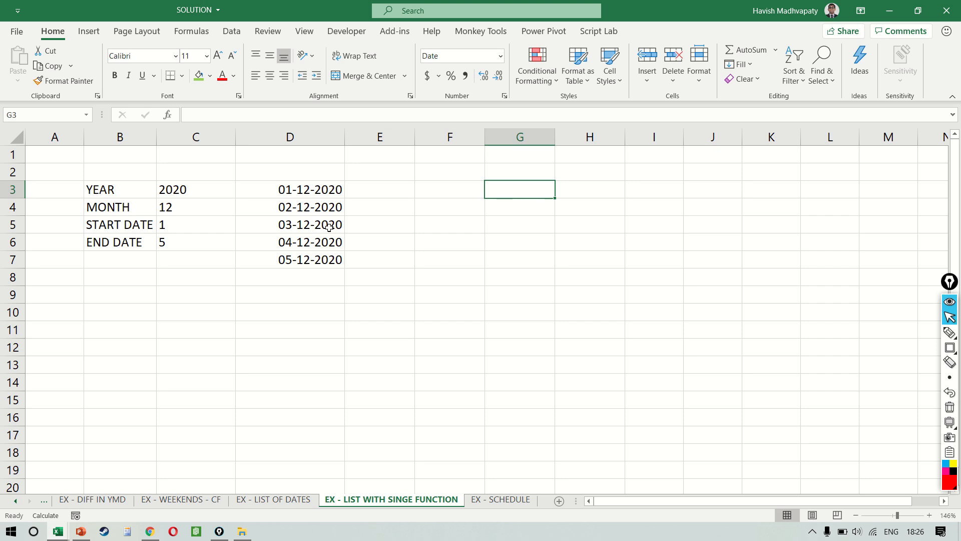
type("=")
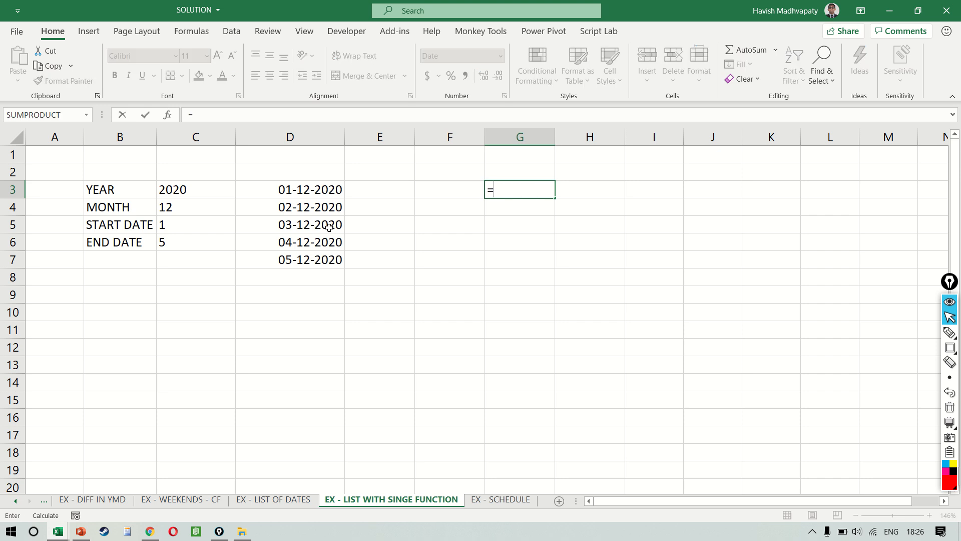
type("\"1:5\")")
key("BackSpace")
key("ctrl+Return")
Wrap the text in G3 with INDIRECT and ROWS, giving =INDIRECT(ROWS("1:5")).
key("F2")
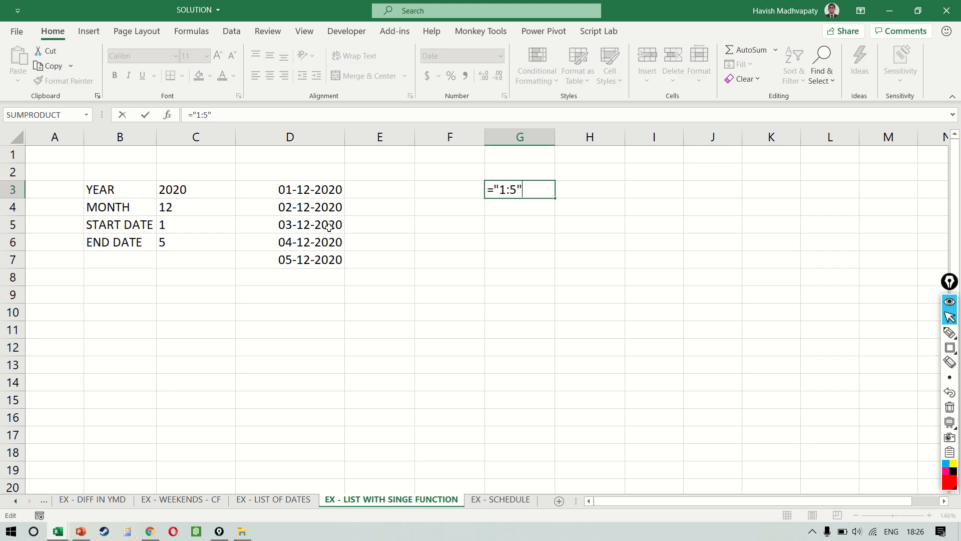
key("Left")
key("Left")
key("Left")
type("INDIRECT(")
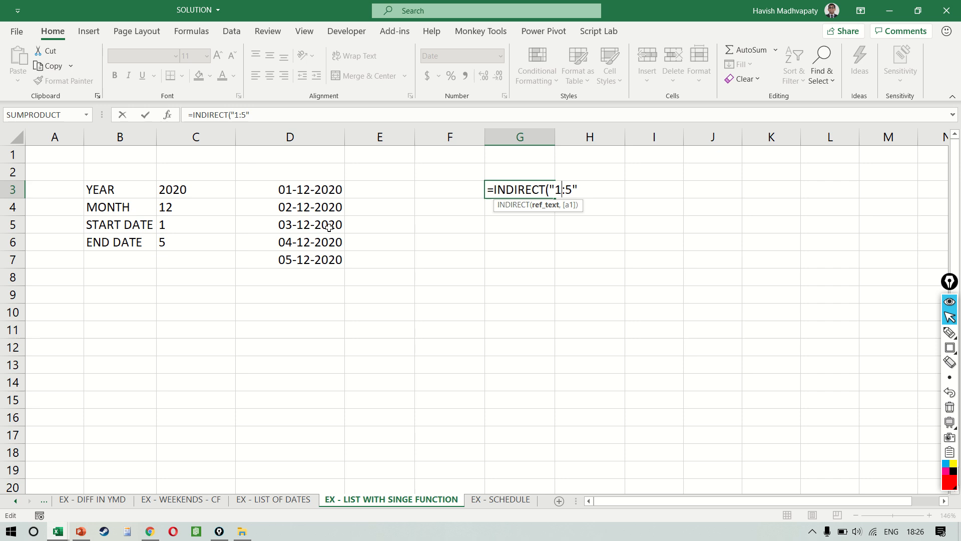
type("ROWS(\"1:5\"")
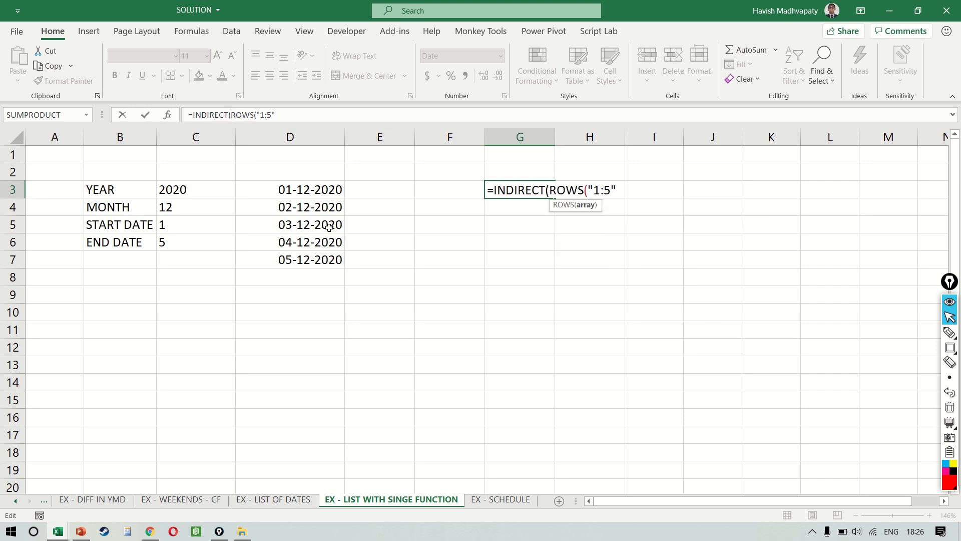
type("))")
key("Return")
Remove the ROWS function name from inside INDIRECT in the G3 formula.
key("Up")
key("F2")
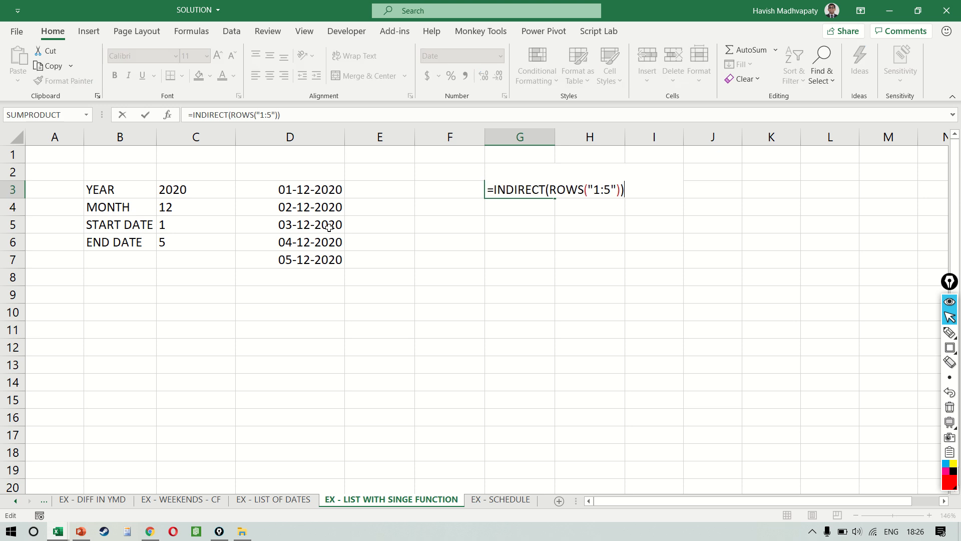
key("Left")
key("Left")
key("Left")
key("Left")
key("Left")
key("Left")
key("Left")
key("Left")
key("shift+Left")
key("shift+Left")
key("shift+Left")
key("shift+Left")
key("BackSpace")
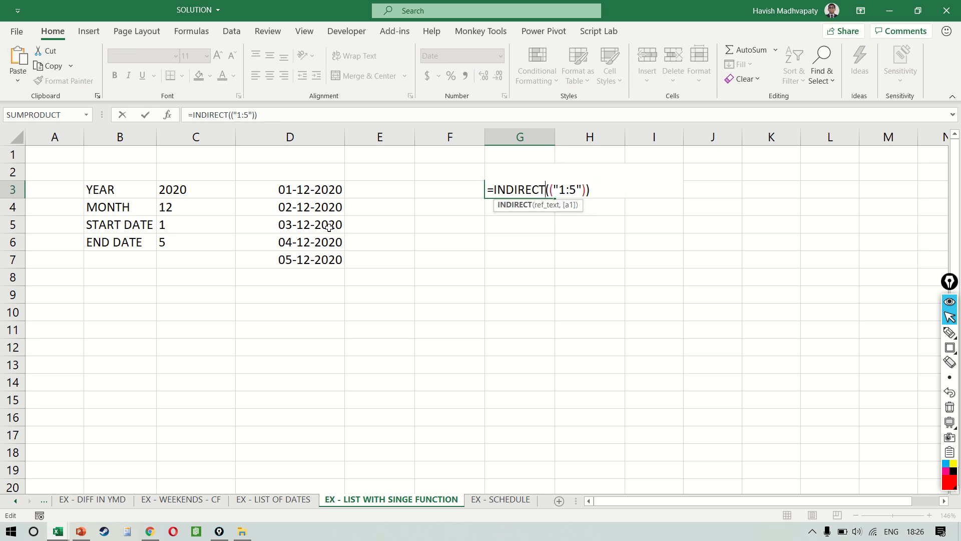
Wrap the INDIRECT expression in G3 with ROWS, giving =ROWS(INDIRECT(("1:5"))).
key("Left")
key("Left")
key("Left")
key("Left")
key("Left")
key("Left")
key("Left")
key("Left")
type("ROWS")
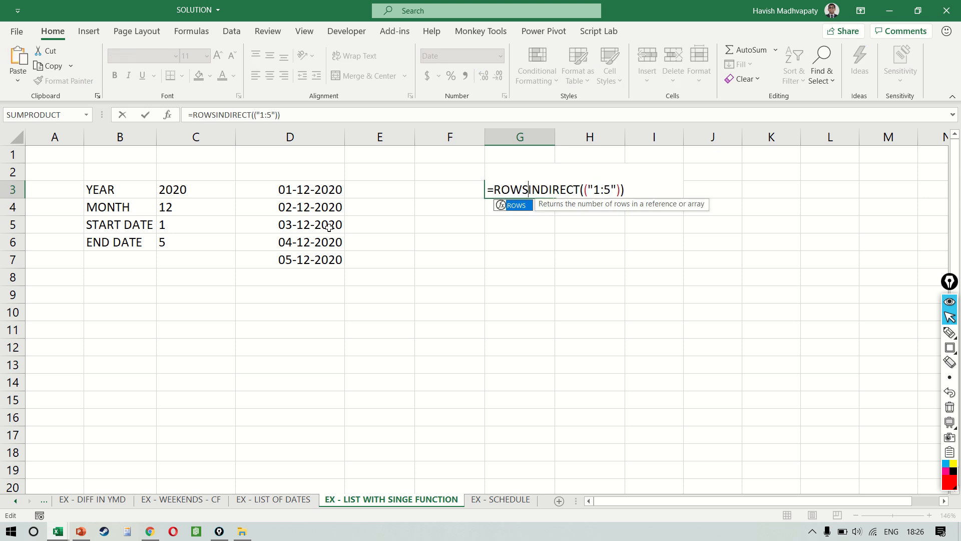
type("(")
key("Right")
key("Right")
key("Right")
key("Right")
key("Right")
key("Right")
key("Right")
key("Right")
key("Right")
key("Right")
key("Right")
key("Right")
key("Right")
key("Right")
key("Right")
key("Right")
key("Right")
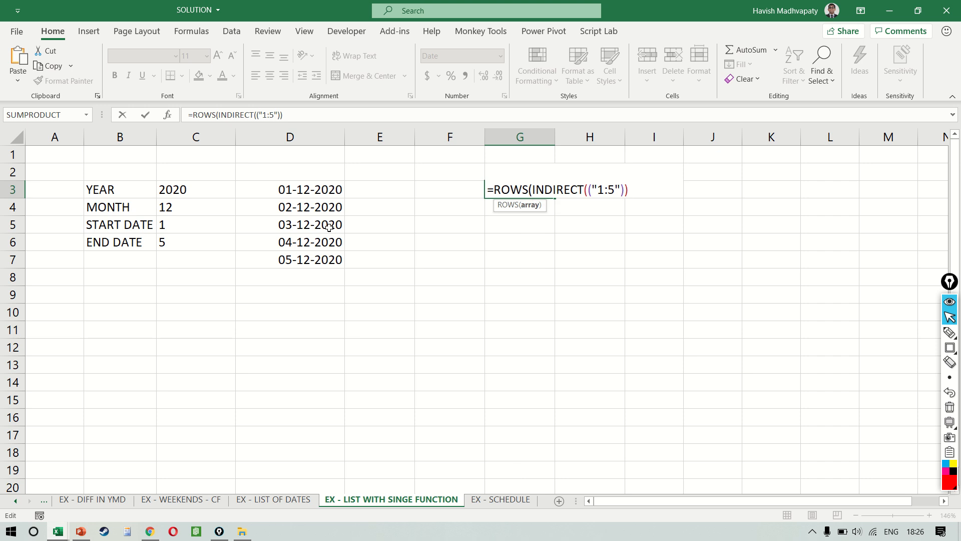
key("Return")
Review the ROWS formula in G3 and evaluate its INDIRECT part with Evaluate Formula.
key("Up")
key("F2")
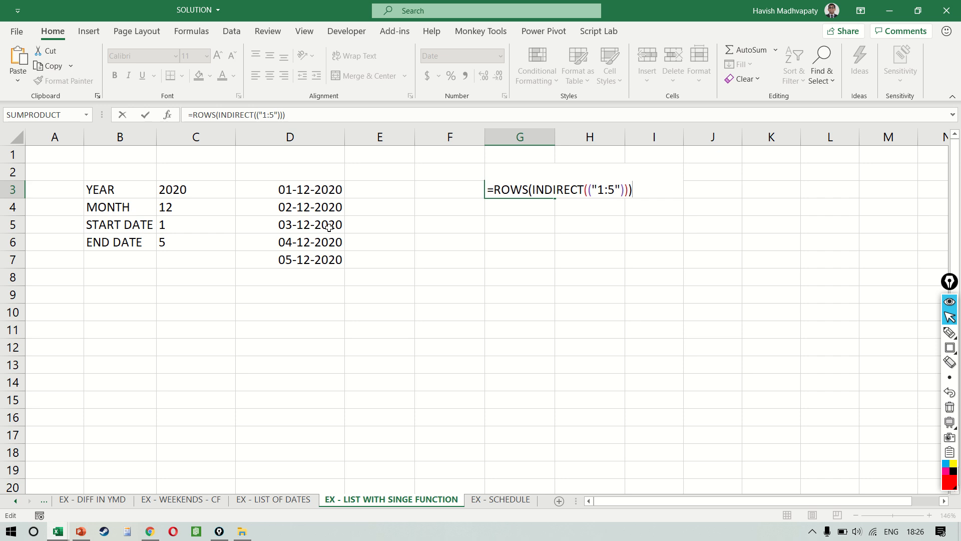
key("Escape")
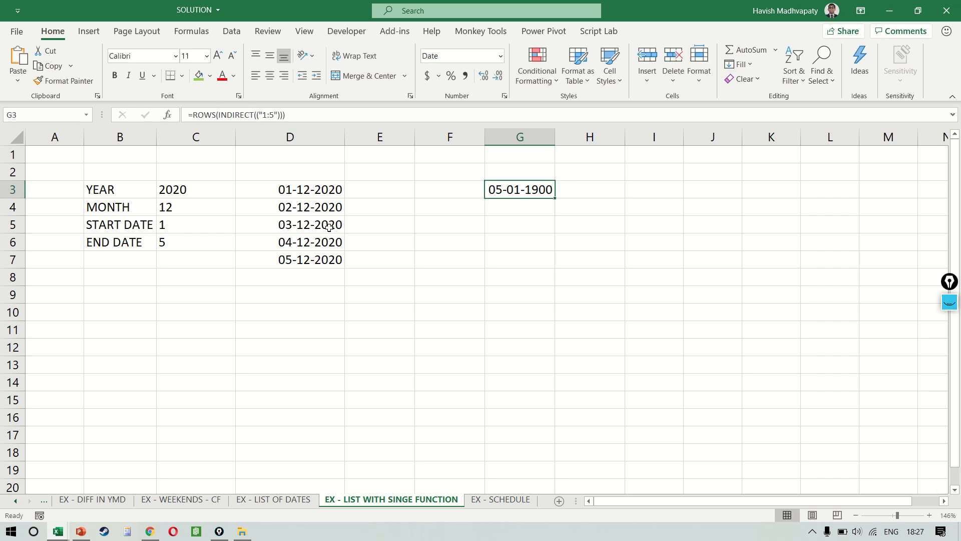
key("alt+m")
key("v")
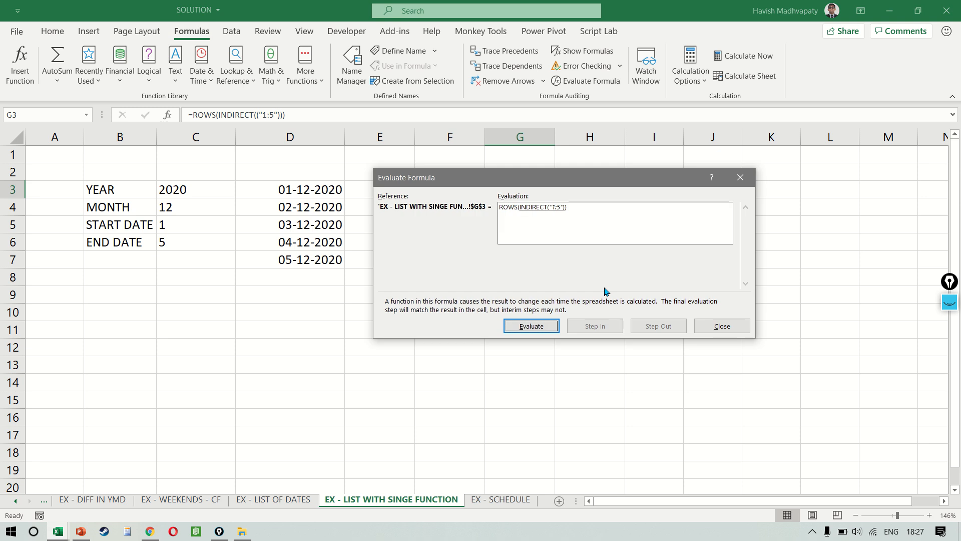
key("Return")
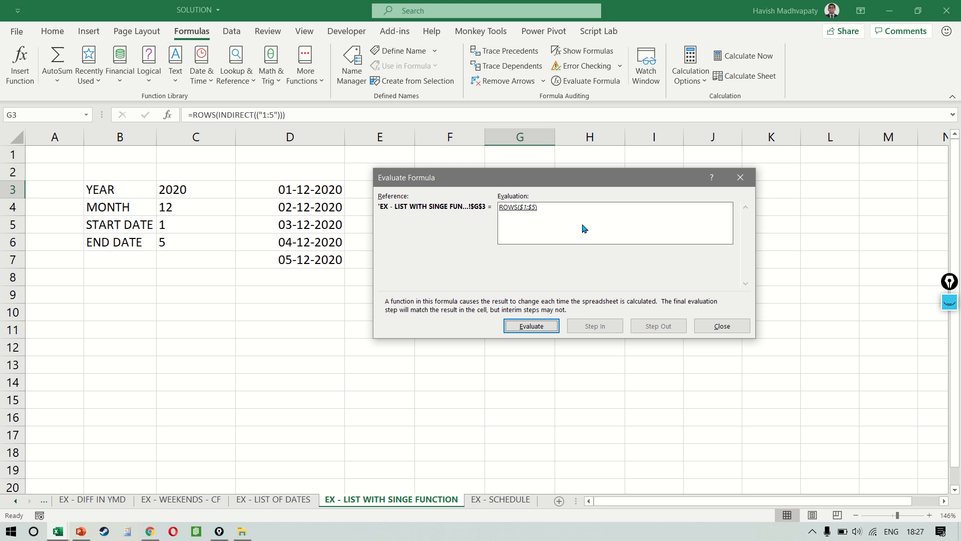
key("Escape")
Replace ROWS with ROW in G3, giving =ROW(INDIRECT(("1:5"))).
key("F2")
key("Left")
key("Left")
key("Left")
key("Left")
key("Left")
key("Left")
key("Left")
key("Left")
key("Left")
key("Left")
key("Left")
key("Left")
key("Left")
key("Left")
key("Left")
key("Left")
key("Left")
key("Left")
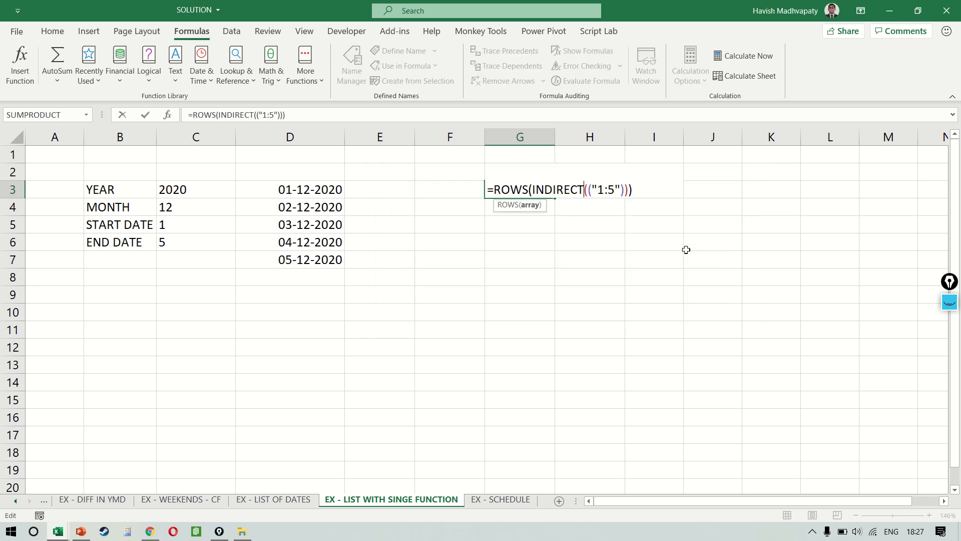
key("Left")
key("BackSpace")
key("Return")
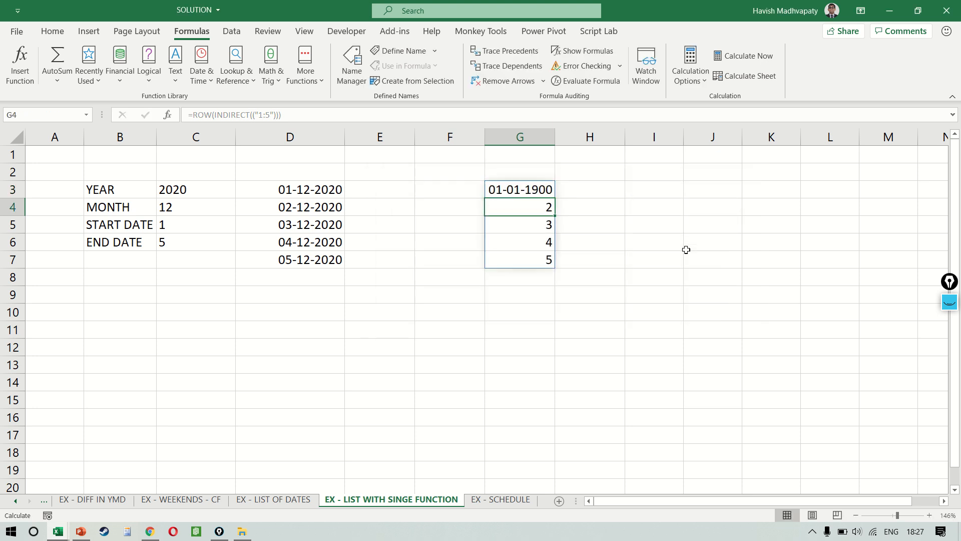
Apply the Number format to the spilled range starting at G3.
key("Up")
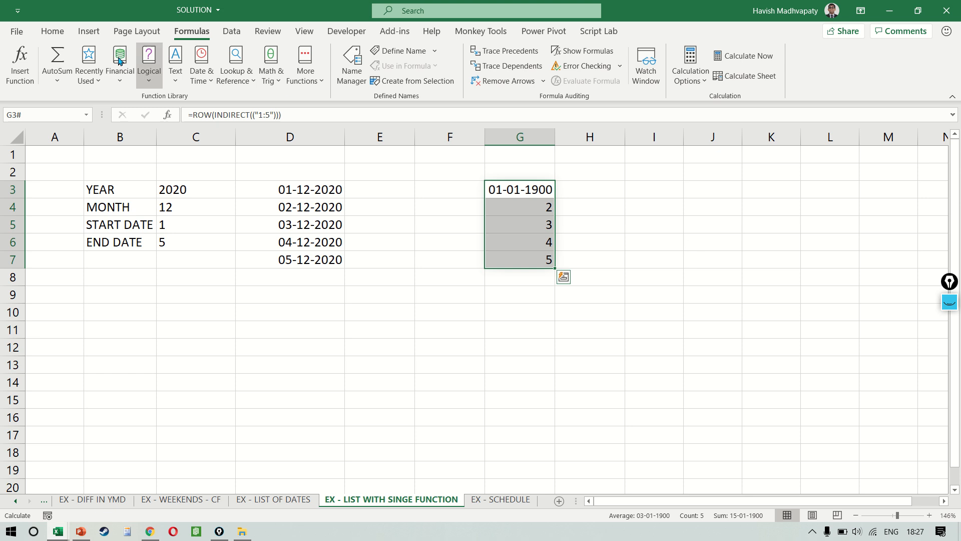
left_click(52, 31)
left_click(500, 56)
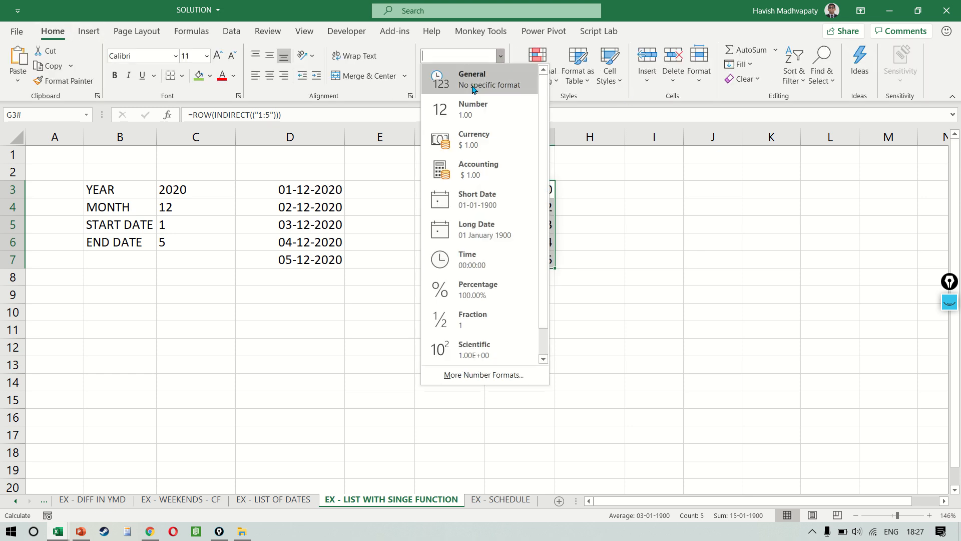
left_click(494, 107)
Examine the INDIRECT and ROW portions of the G3 formula without changing it.
key("Down")
key("Up")
key("F2")
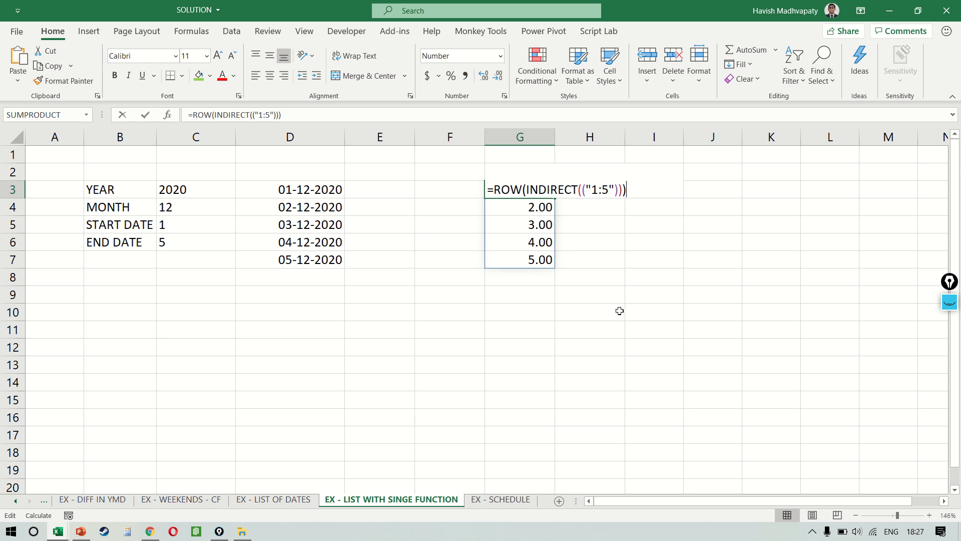
left_click_drag(592, 190, 618, 190)
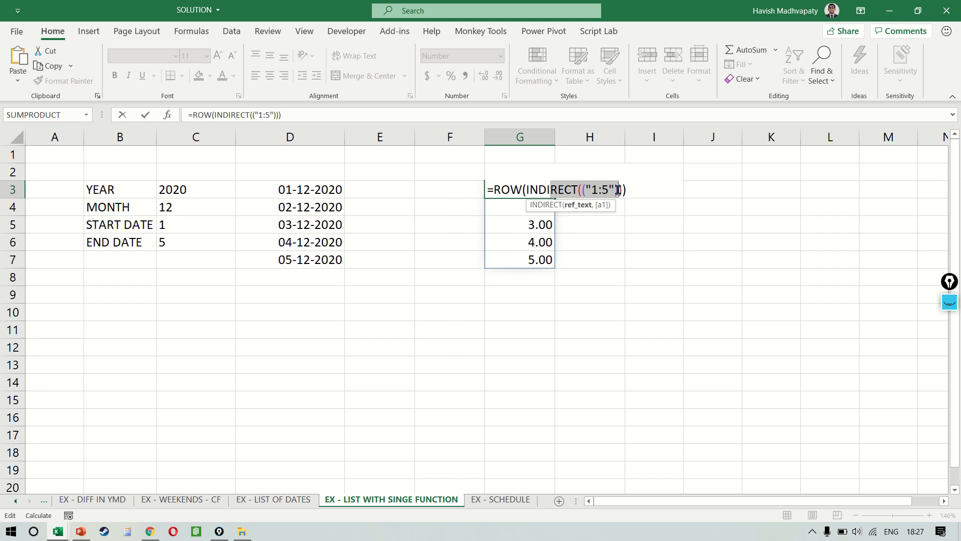
left_click_drag(502, 188, 524, 189)
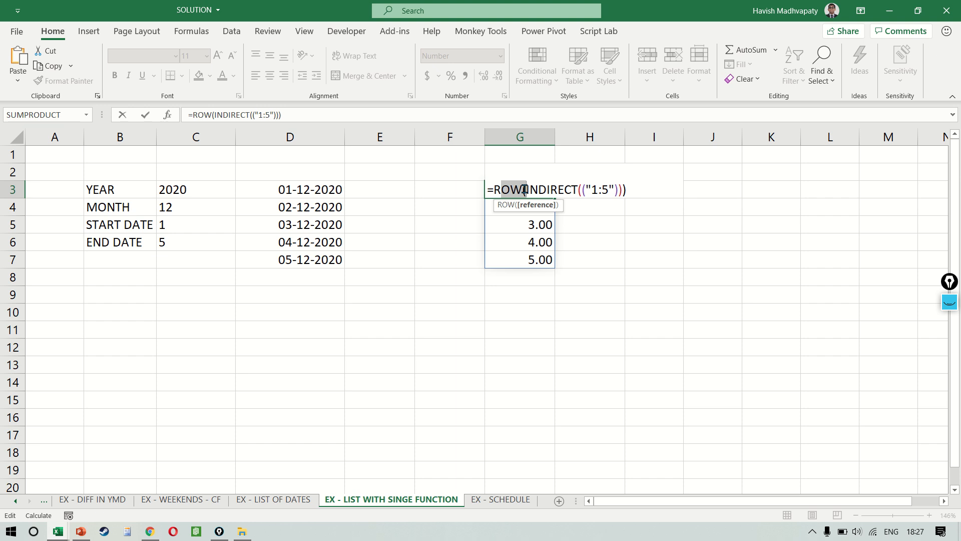
key("Escape")
Evaluate the ROW formula in G3 through all its stages with Evaluate Formula and check its spilled range.
key("alt+m")
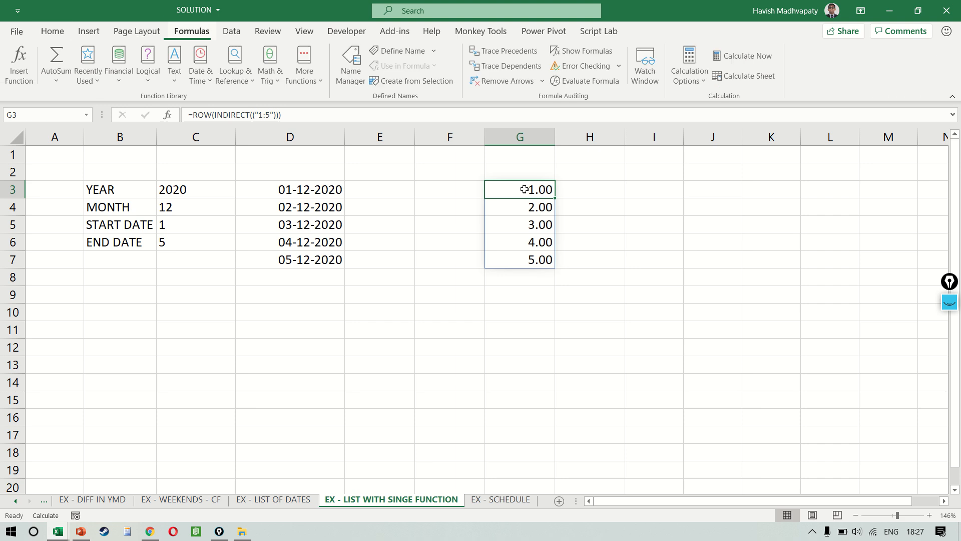
left_click(590, 82)
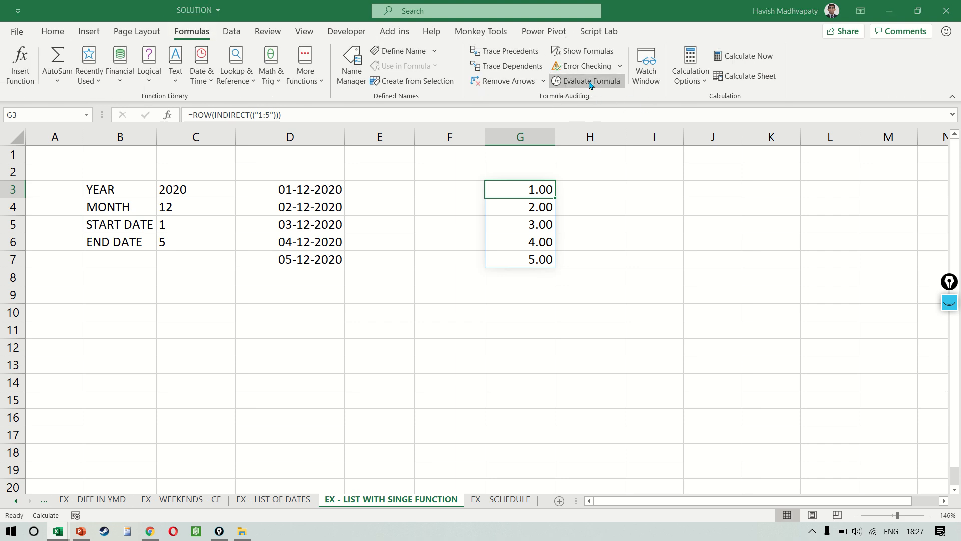
left_click_drag(577, 176, 399, 139)
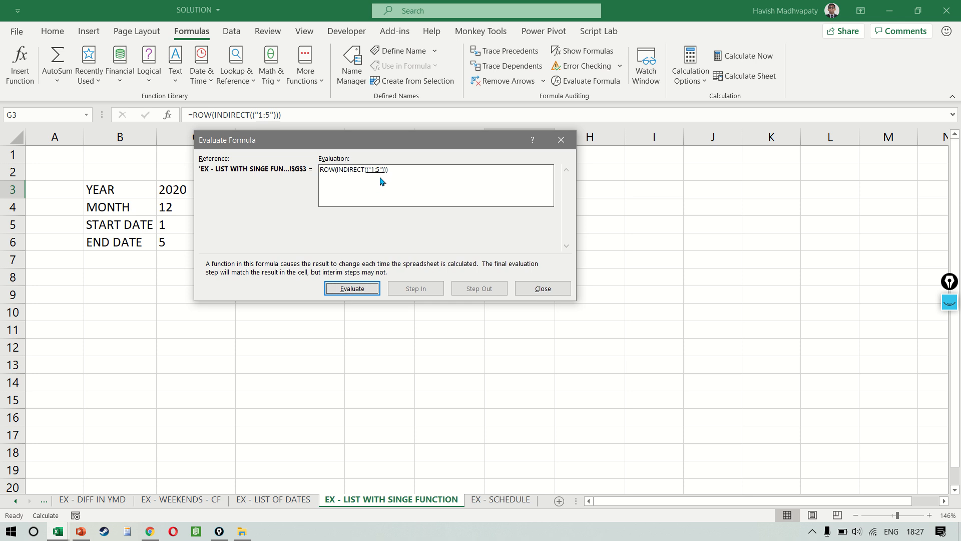
key("Return")
key("Return")
key("Return")
key("Escape")
key("Down")
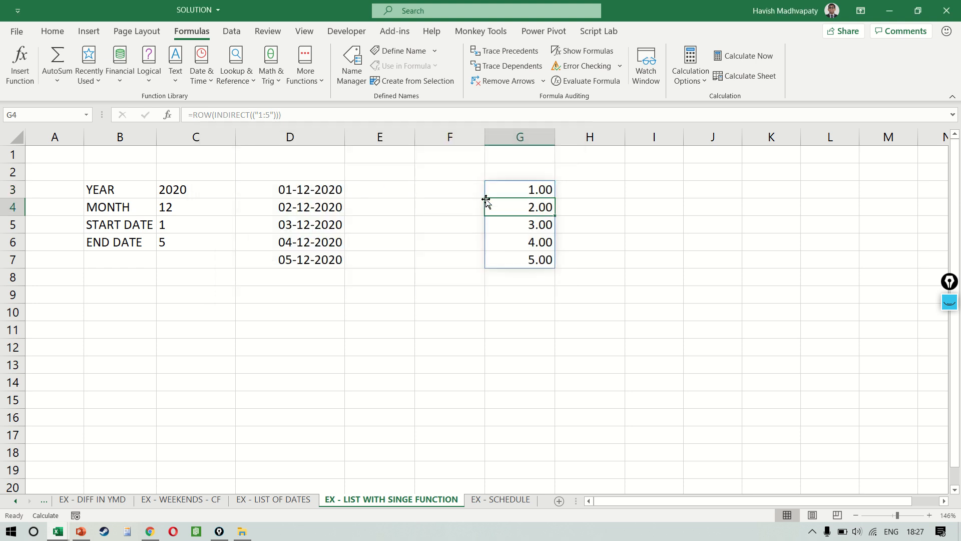
key("Up")
key("ctrl+shift+Down")
key("Up")
key("Down")
Replace the 1 in the G3 text reference with C5, joined by an ampersand to a quoted colon.
key("F2")
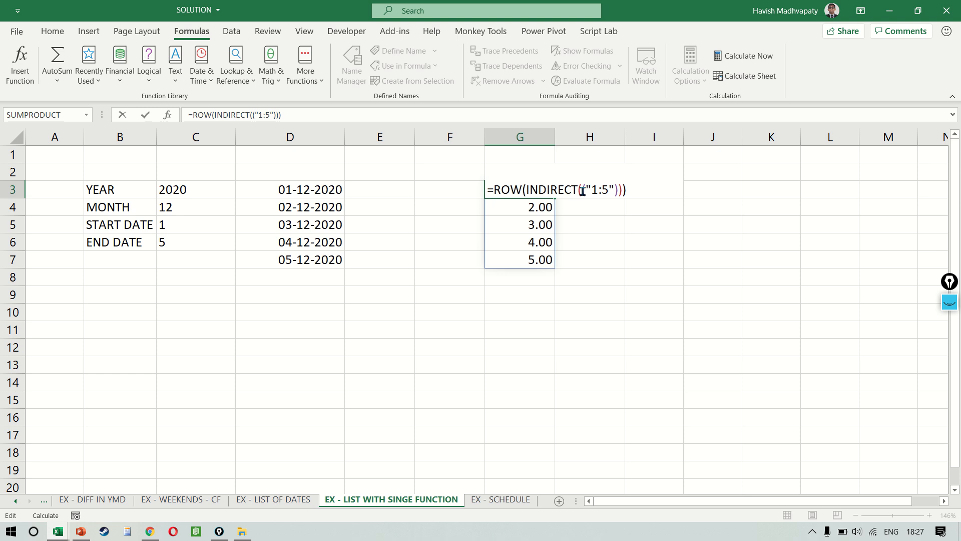
left_click(590, 191)
key("shift+Right")
key("Right")
key("Right")
key("shift+Right")
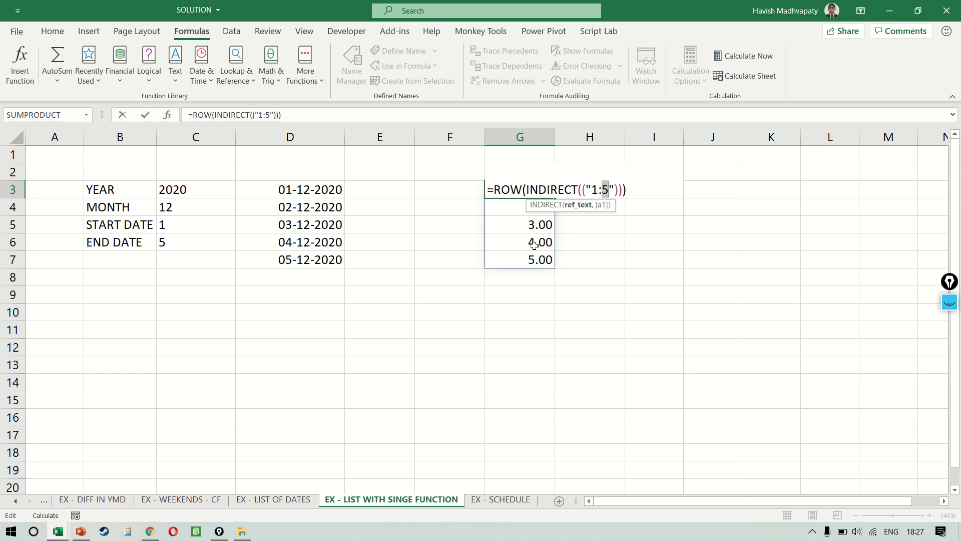
key("Left")
key("BackSpace")
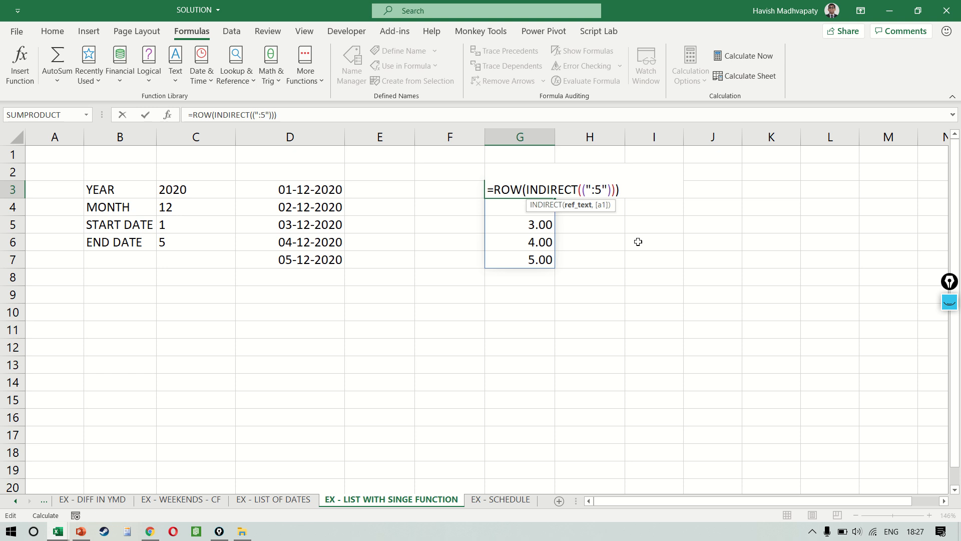
type("C5\"&")
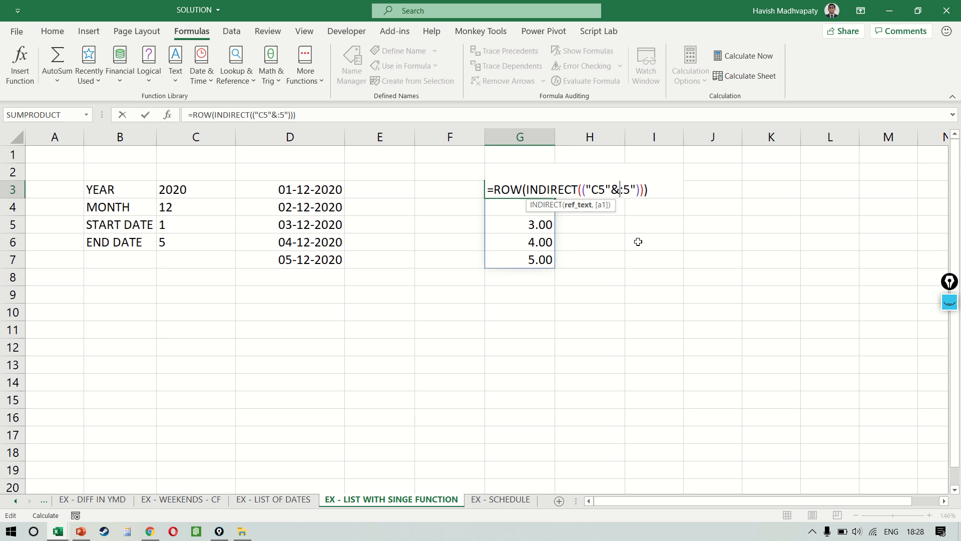
type("\":")
type("\"&")
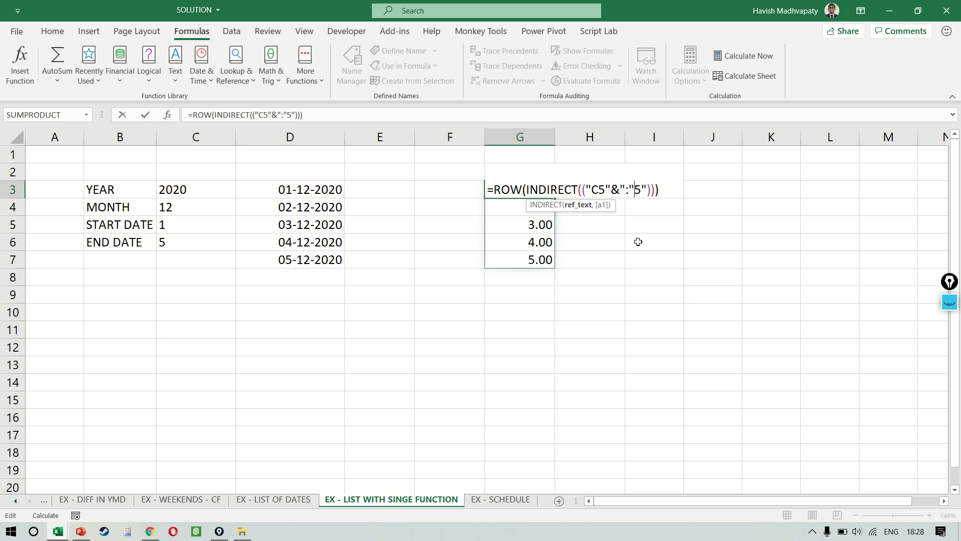
Replace the 5 in G3 with C6 and unquote C5, giving =ROW(INDIRECT((C5&":"&C6))).
type("\"")
key("BackSpace")
key("Delete")
key("Delete")
type("C6")
key("Left")
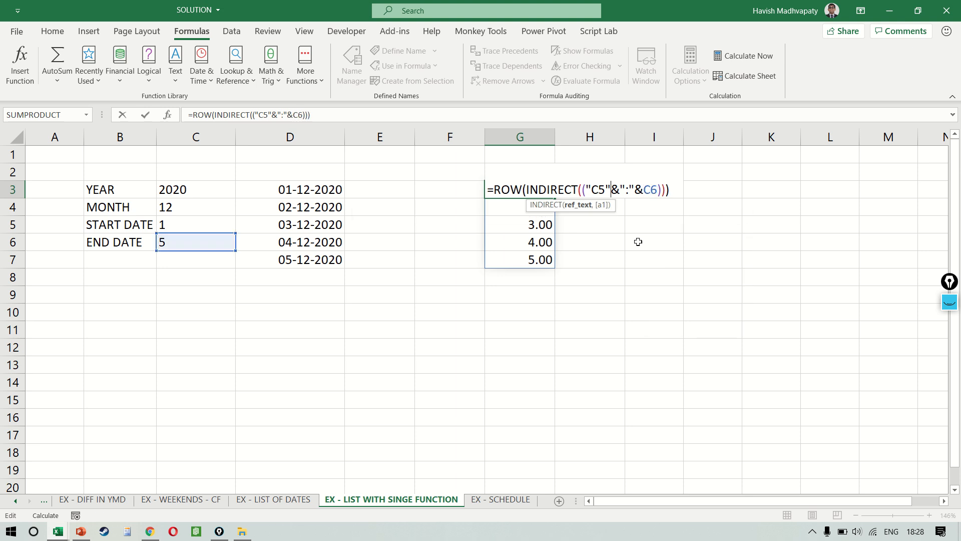
key("BackSpace")
key("BackSpace")
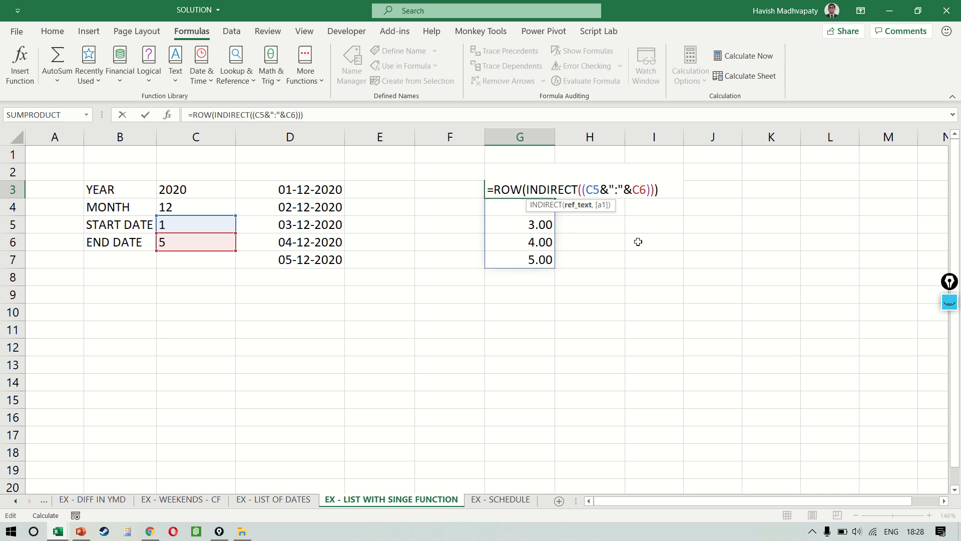
Add spaces around the ampersands in G3 and commit =ROW(INDIRECT((C5 & ":" & C6))).
key("Right")
key("Right")
key("Right")
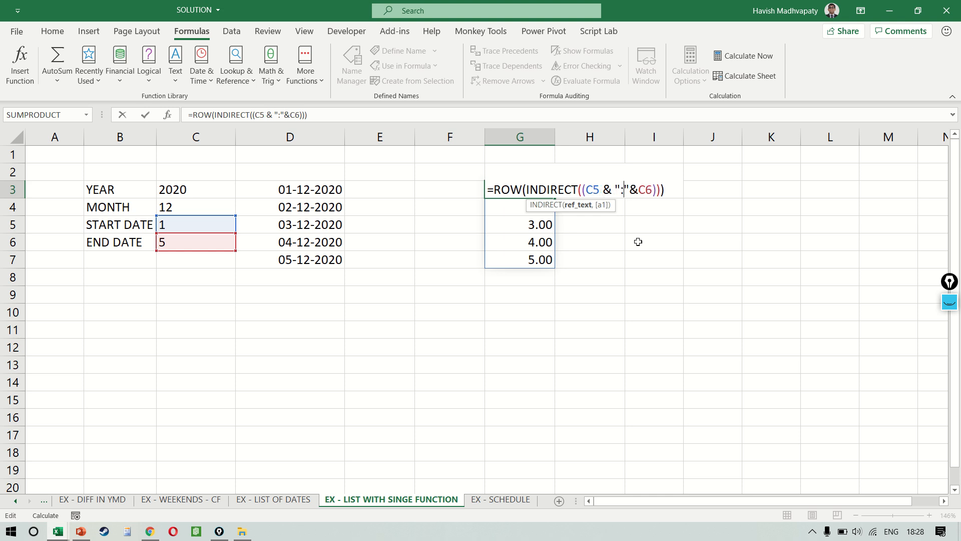
key("Right")
key("Right")
key("ctrl+shift+Return")
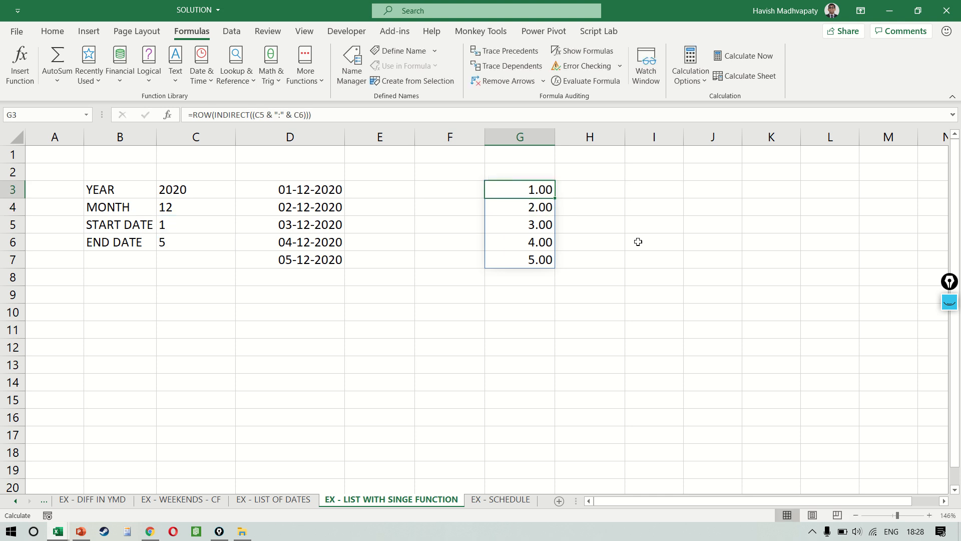
Set the end date in C6 to 6.
key("Left")
key("Down")
key("Down")
key("Down")
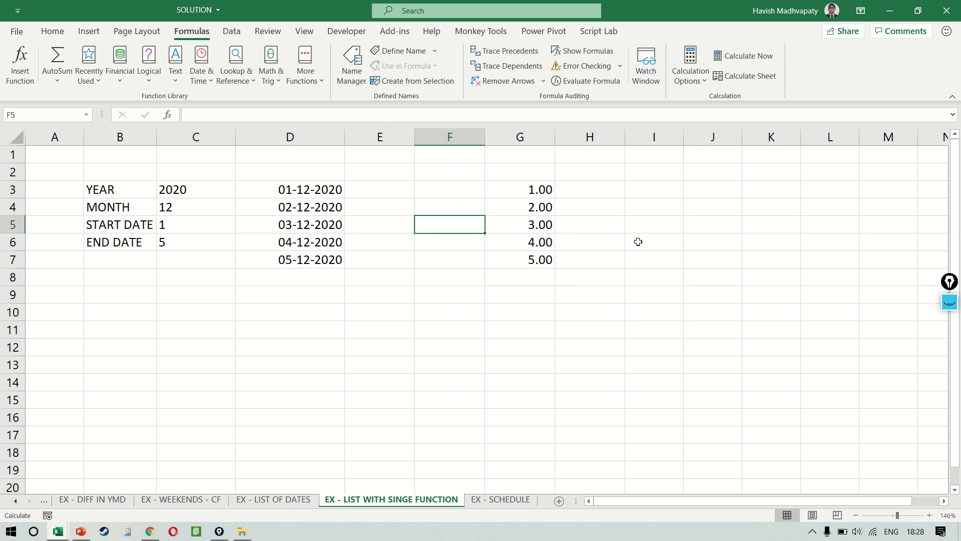
key("Left")
key("Left")
key("Left")
key("Down")
key("Up")
key("Up")
key("Down")
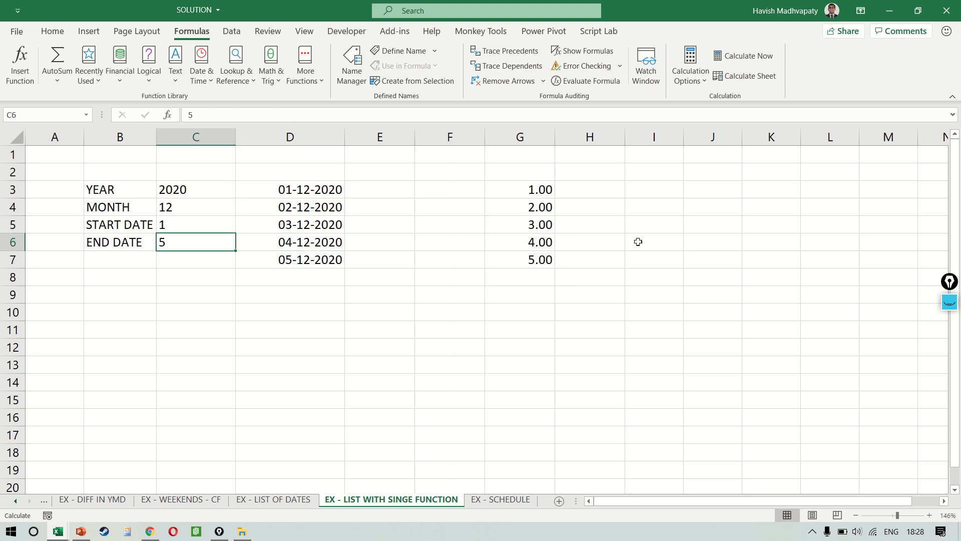
type("6")
key("Return")
Try an end date of 9 in C6 and undo that entry.
key("Up")
type("9")
key("Return")
key("ctrl+z")
Copy the ROW(INDIRECT((C5 & ":" & C6))) expression from the G3 formula, leaving the cell unedited.
key("Up")
key("Up")
key("Right")
key("Right")
key("Right")
key("Right")
key("Up")
key("F2")
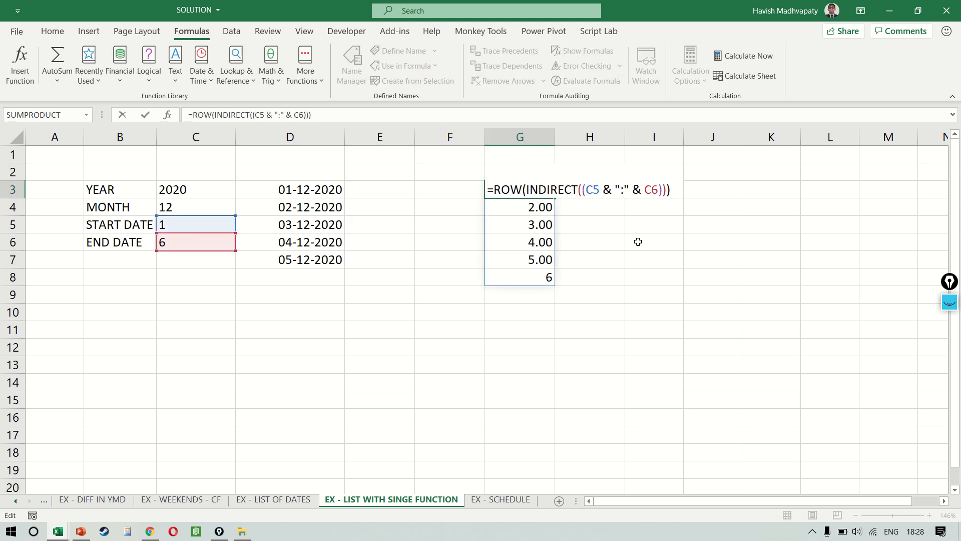
key("ctrl+shift+Left")
key("ctrl+shift+Left")
key("ctrl+shift+Left")
key("ctrl+shift+Left")
key("ctrl+shift+Left")
key("ctrl+shift+Left")
key("ctrl+shift+Left")
key("ctrl+shift+Left")
key("ctrl+c")
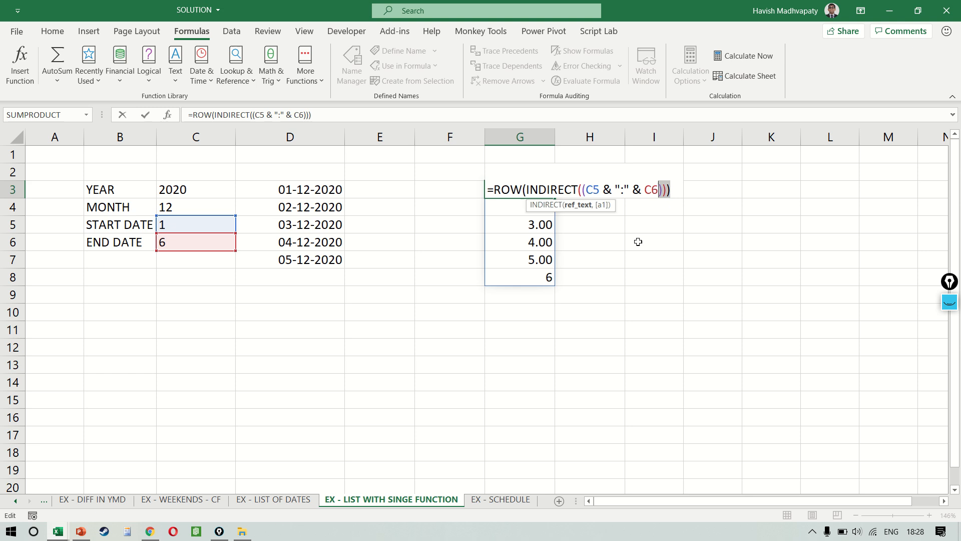
key("Escape")
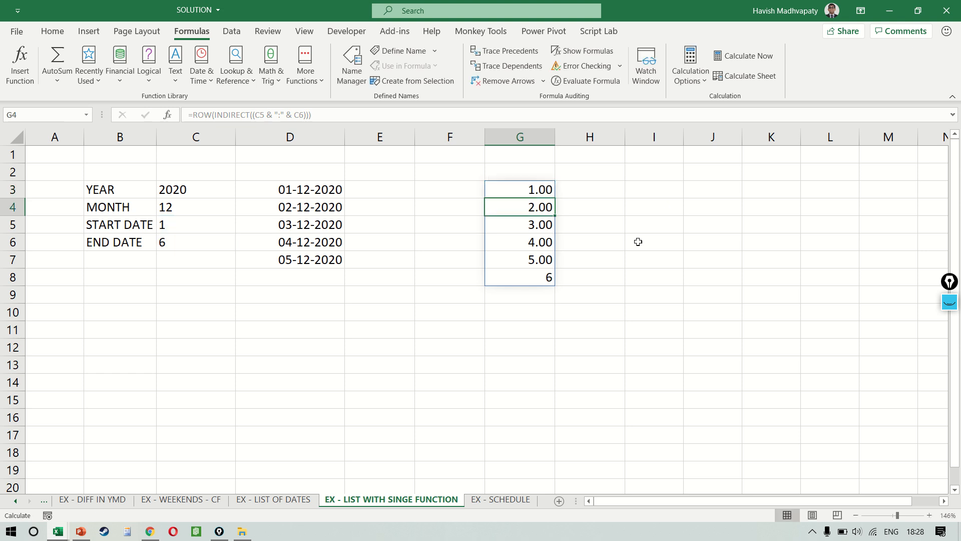
Replace the hard-coded array {1;2;3;4;5} in D3's DATE formula with the copied ROW(INDIRECT((C5 & ":" & C6))) expression and commit it.
key("Left")
key("Left")
key("Left")
key("F2")
key("Left")
key("Left")
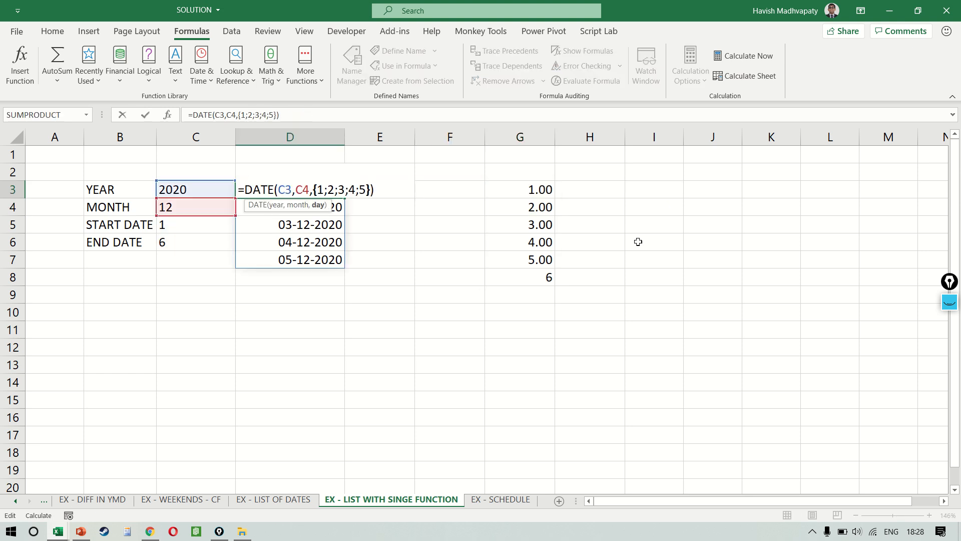
key("Right")
key("Left")
key("Left")
key("Right")
key("shift+Left")
key("shift+Left")
key("shift+Left")
key("shift+Left")
key("shift+Left")
key("shift+Left")
key("shift+Left")
key("shift+Left")
key("shift+Left")
key("shift+Left")
key("shift+Left")
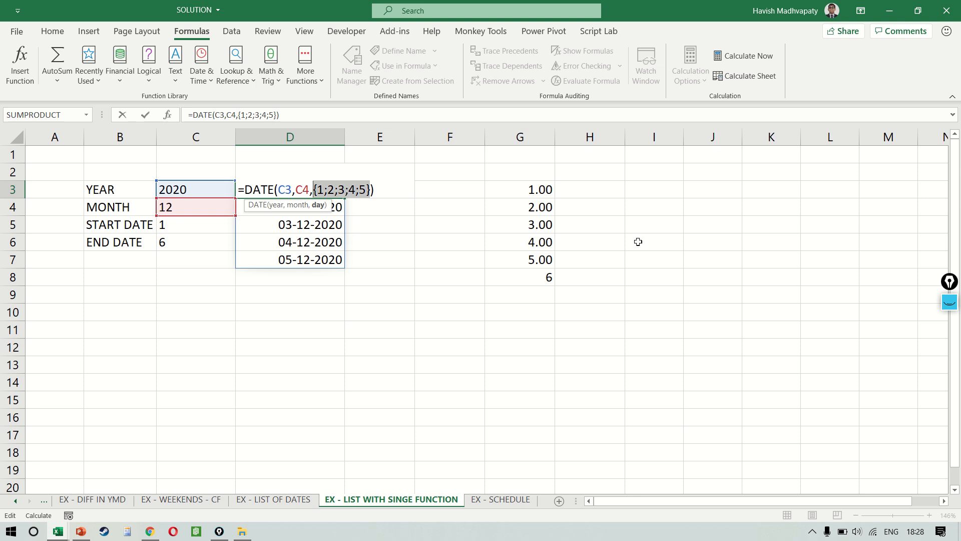
key("ctrl+v")
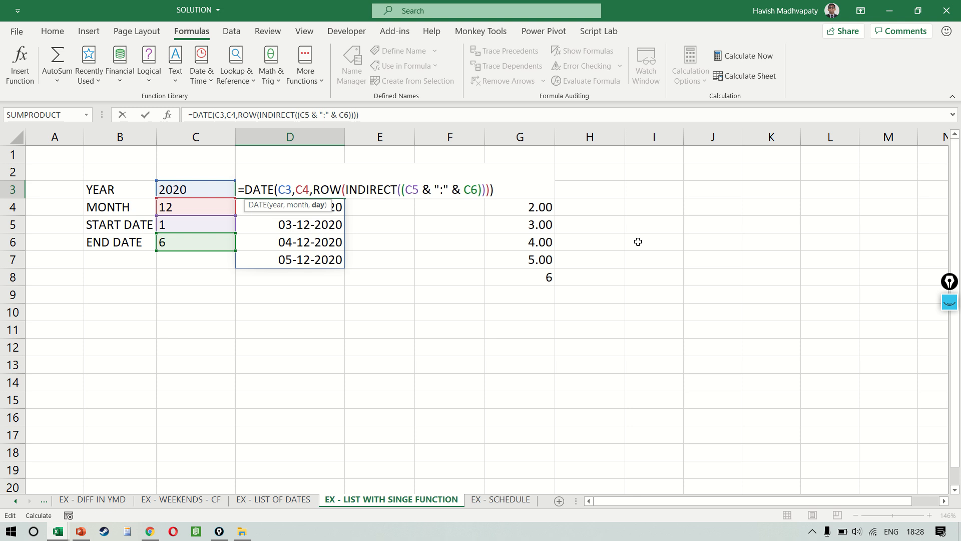
key("Return")
key("Up")
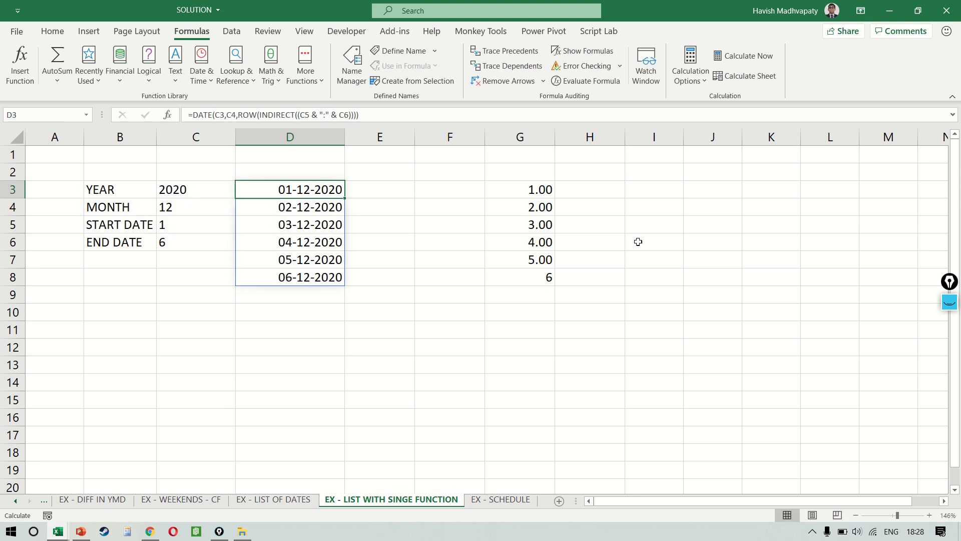
Select the full date list spilled from D3 to review its extent.
key("ctrl+shift+Down")
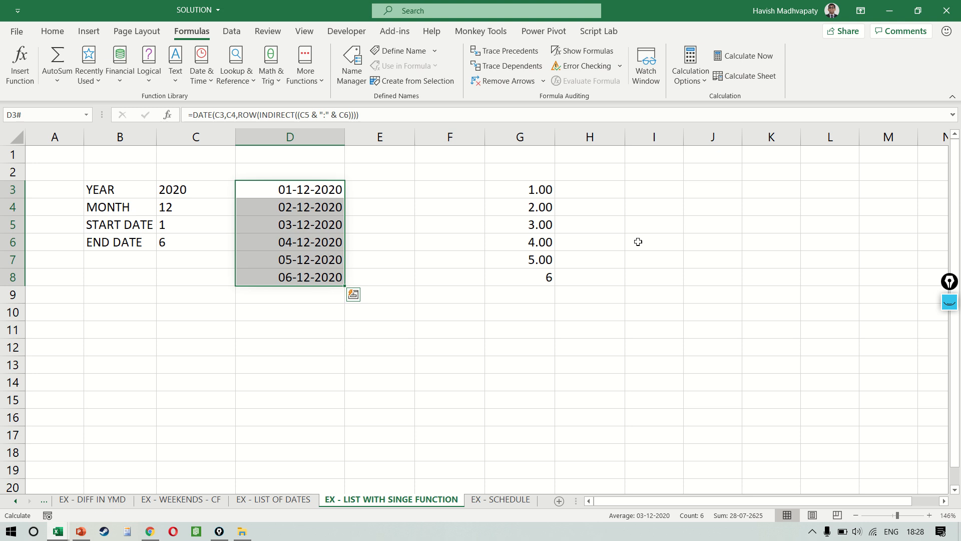
key("ctrl+q")
key("Escape")
Delete helper column G containing the ROW(INDIRECT()) number list.
left_click(542, 234)
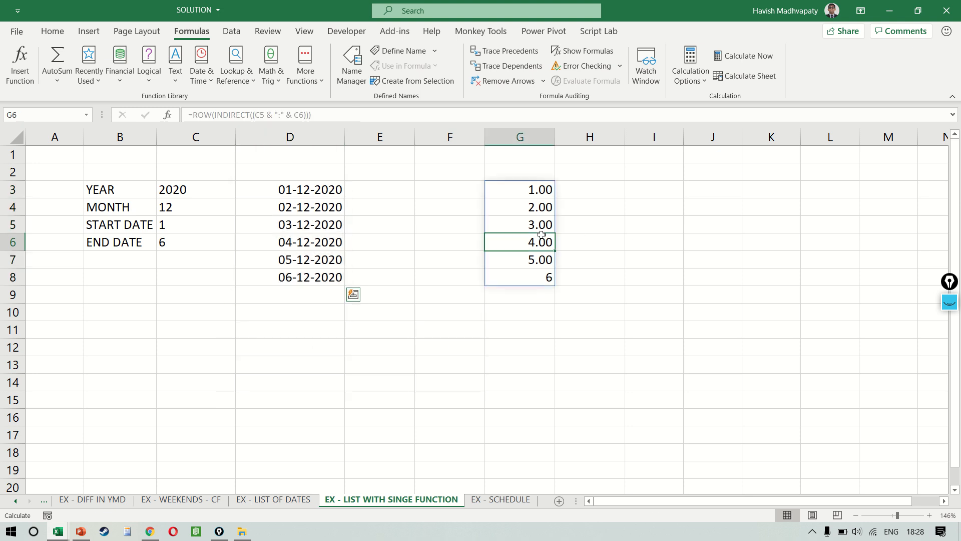
key("ctrl+space")
key("ctrl+minus")
Set the year in C3 to 2019 and the month in C4 to 11.
key("Left")
key("Left")
key("Left")
key("Up")
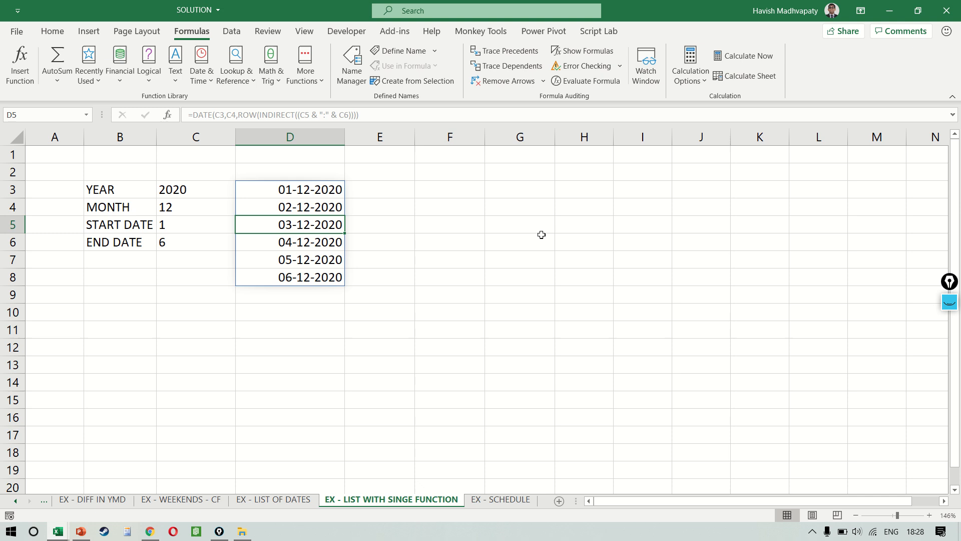
key("Left")
key("Up")
key("Up")
type("2019")
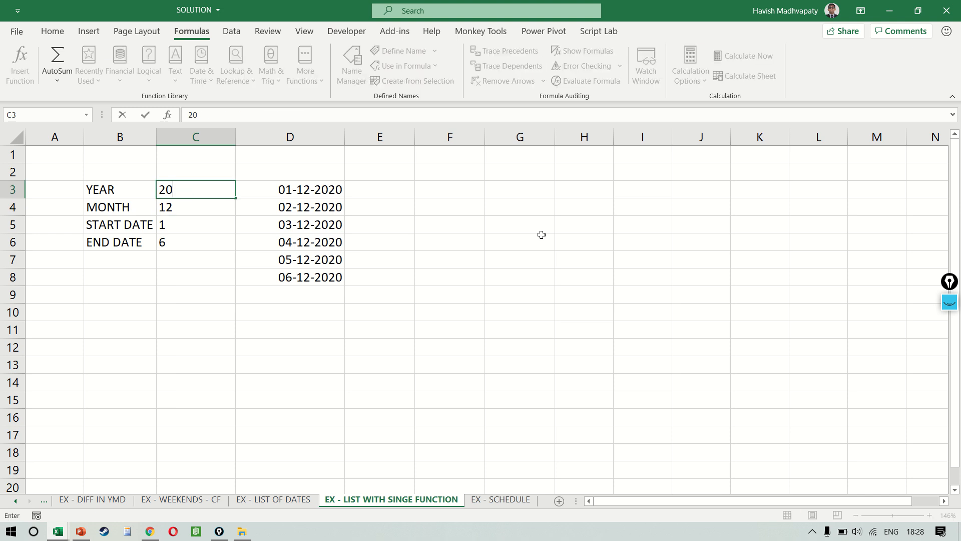
key("Return")
type("11")
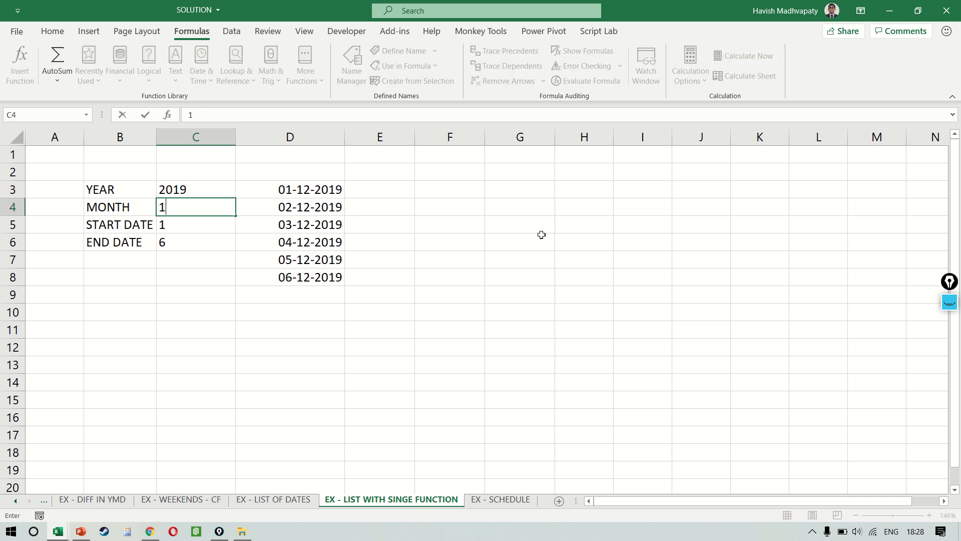
key("Return")
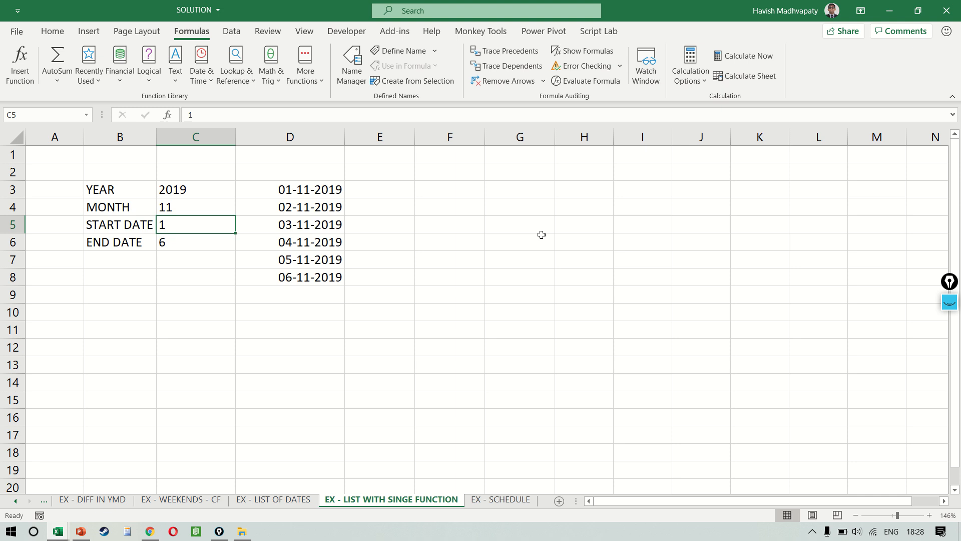
Set the start date in C5 to 6 and the end date in C6 to 17.
key("Return")
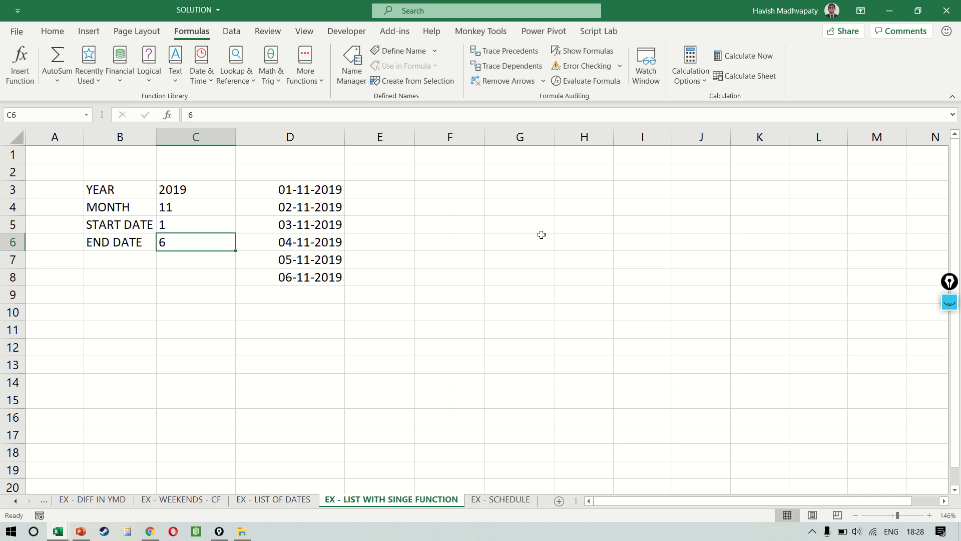
key("Up")
type("6")
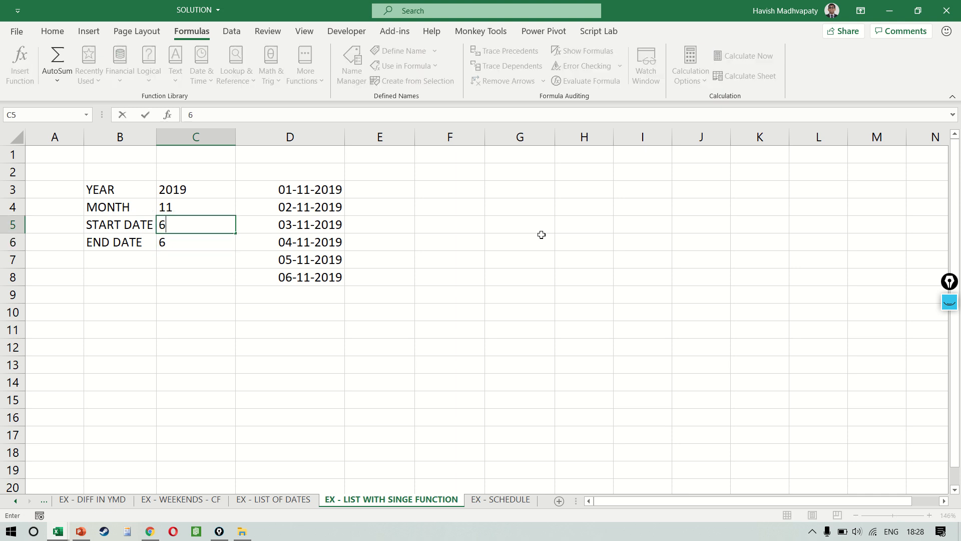
key("Return")
type("17")
key("Return")
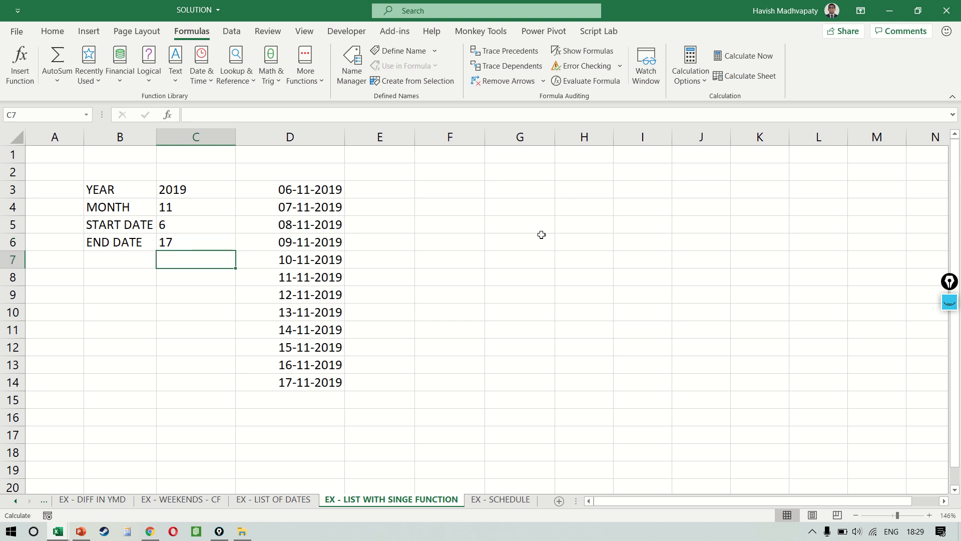
Review the whole date list spilled from D3 and the start date entry in C5.
key("Right")
key("Up")
key("Up")
key("Up")
key("Up")
key("ctrl+shift+Down")
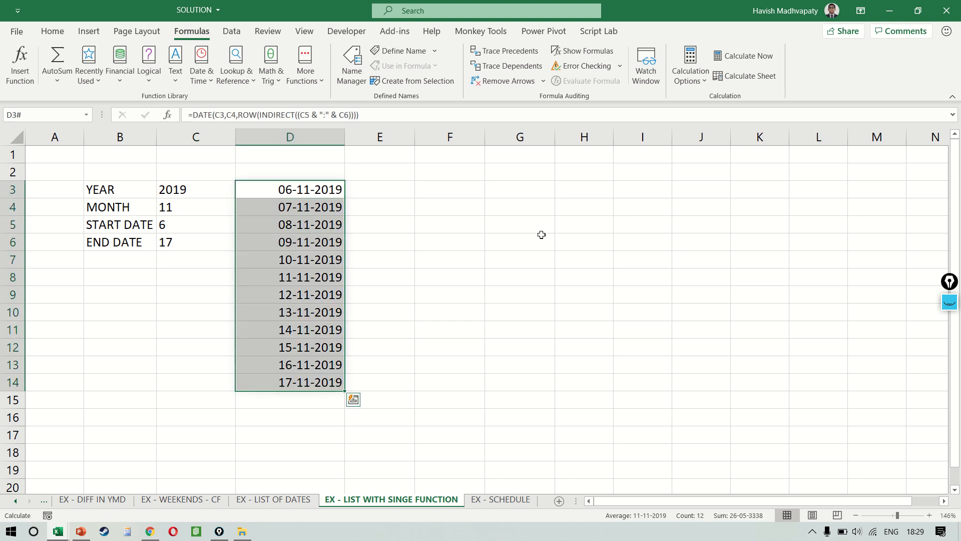
key("Left")
key("Left")
key("Down")
key("Right")
key("Down")
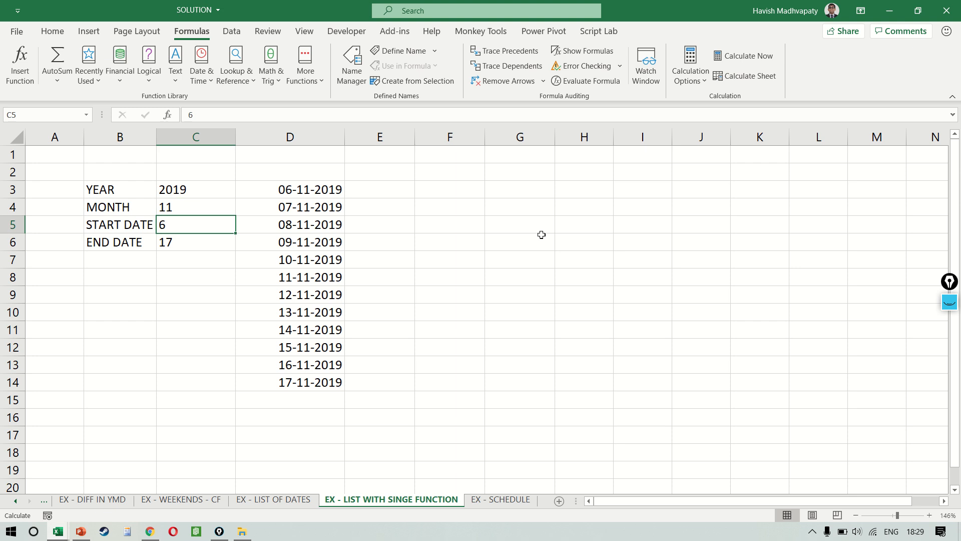
key("F2")
key("Escape")
Open the D3 formula and highlight the C5 & ":" & C6 reference text inside INDIRECT.
key("Up")
key("Right")
key("Right")
key("Up")
key("Left")
key("F2")
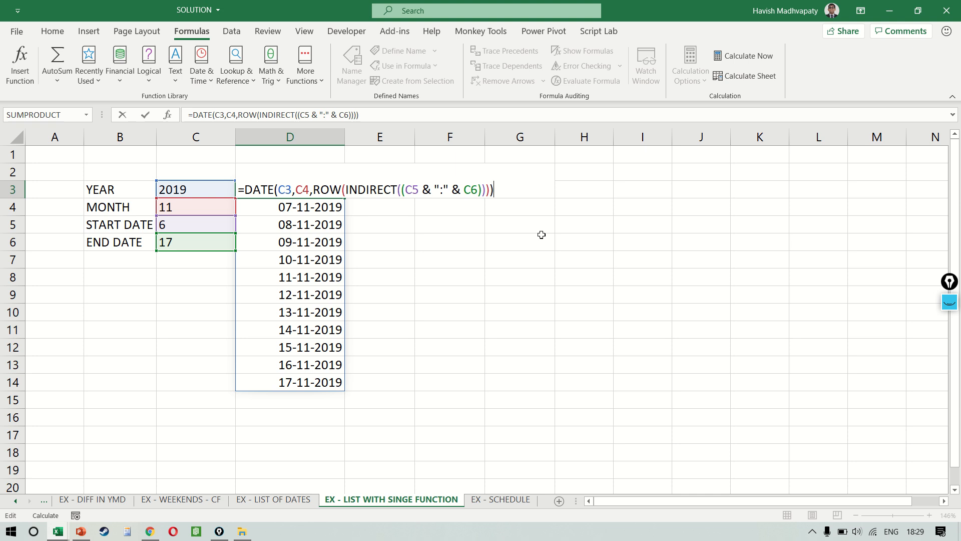
key("Left")
key("Left")
key("Left")
key("Left")
key("Left")
key("Left")
key("Left")
key("Left")
key("Left")
key("Left")
key("Left")
key("Left")
key("Left")
key("Left")
key("Left")
key("Left")
key("Left")
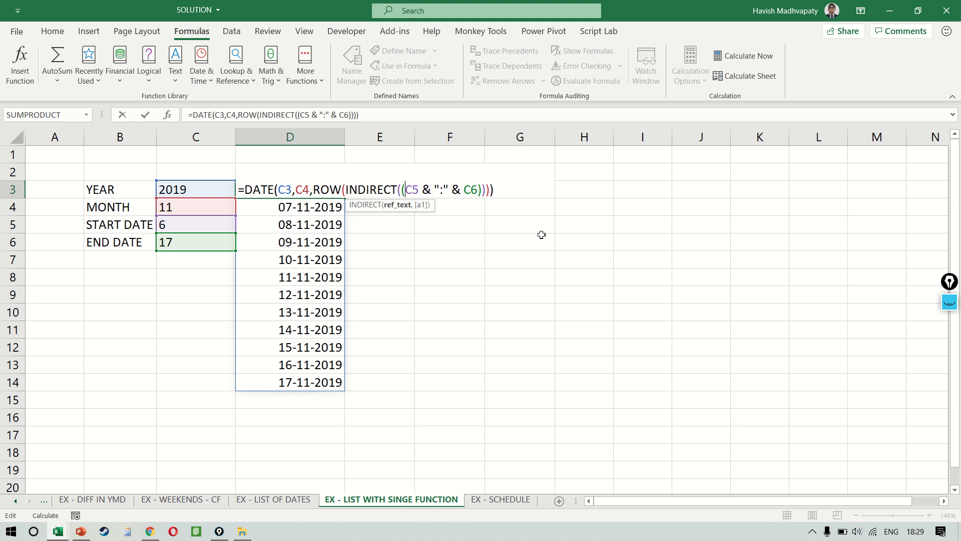
key("shift+Right")
key("shift+Right")
key("shift+Right")
key("shift+Right")
key("shift+Right")
key("shift+Right")
key("shift+Right")
key("shift+Right")
key("shift+Right")
key("shift+Right")
key("shift+Right")
key("shift+Right")
key("shift+Right")
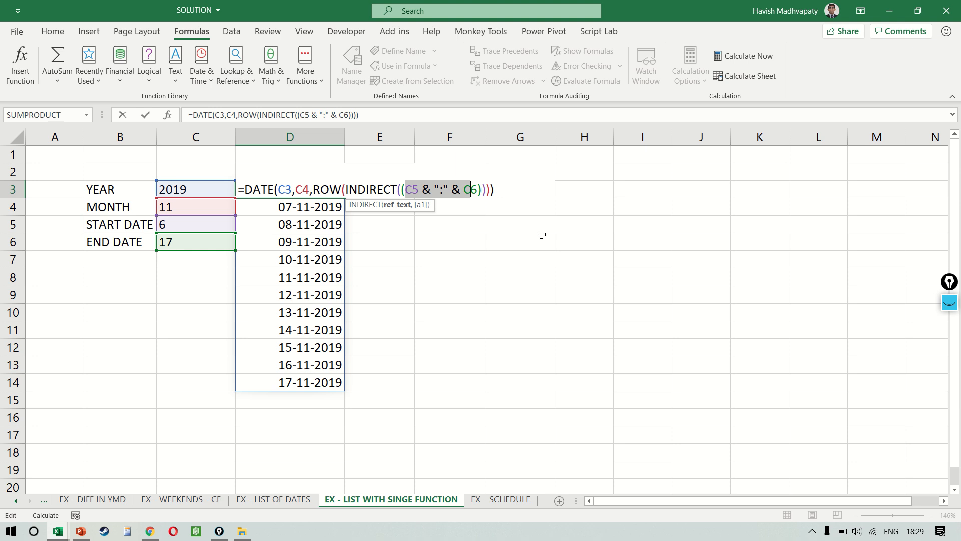
Highlight the INDIRECT portion of the D3 formula through the C6 reference to examine it.
key("Left")
key("Left")
key("Left")
key("Left")
key("Left")
key("Left")
key("Left")
key("Left")
key("Left")
key("Left")
key("Left")
key("Left")
key("Left")
key("Left")
key("Left")
key("Left")
key("Left")
key("Left")
key("shift+Right")
key("shift+Right")
key("shift+Right")
key("shift+Right")
key("shift+Right")
key("shift+Right")
key("shift+Right")
key("shift+Right")
key("shift+Right")
key("shift+Right")
key("shift+Right")
key("shift+Right")
key("shift+Right")
key("shift+Right")
key("shift+Right")
key("shift+Right")
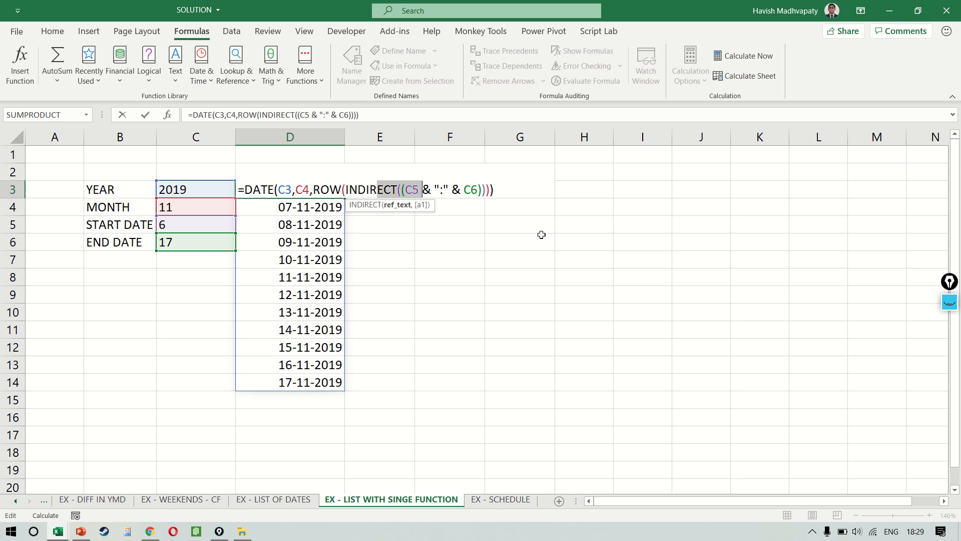
key("shift+Right")
key("shift+Right")
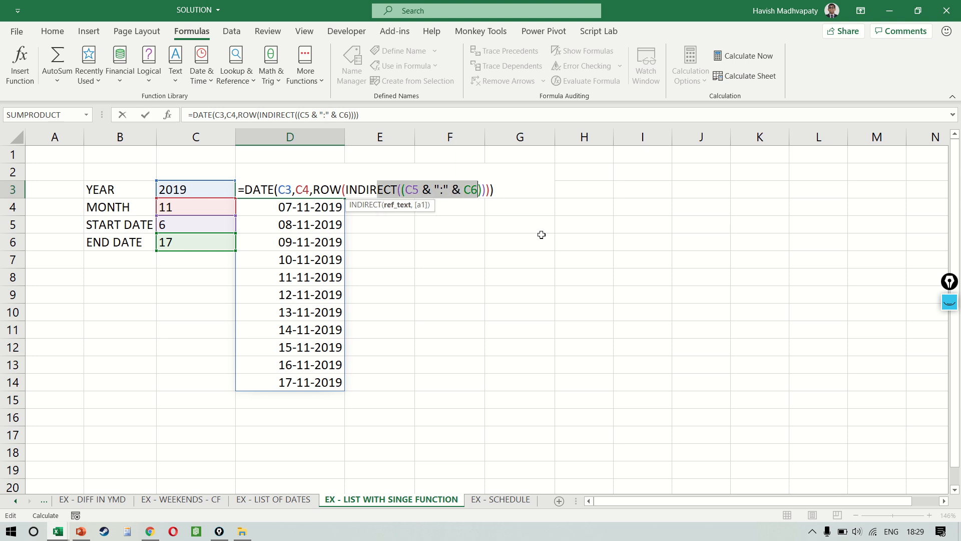
Highlight the ROW(INDIRECT()) portion of the D3 formula through the C6 reference to examine the day argument.
key("Left")
key("Left")
key("Left")
key("Left")
key("Left")
key("Left")
key("Left")
key("Left")
key("Left")
key("Left")
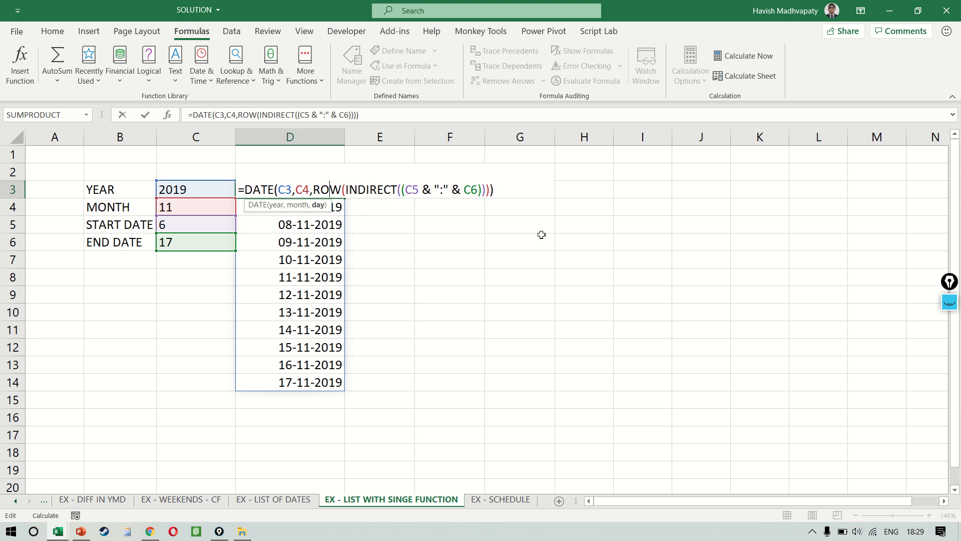
key("shift+Right")
key("shift+Right")
key("shift+Right")
key("shift+Right")
key("shift+Right")
key("shift+Right")
key("shift+Right")
key("shift+Right")
key("shift+Right")
key("shift+Right")
key("shift+Right")
key("shift+Right")
key("shift+Right")
key("shift+Right")
key("shift+Right")
key("shift+Right")
key("shift+Right")
key("shift+Right")
key("shift+Right")
key("shift+Right")
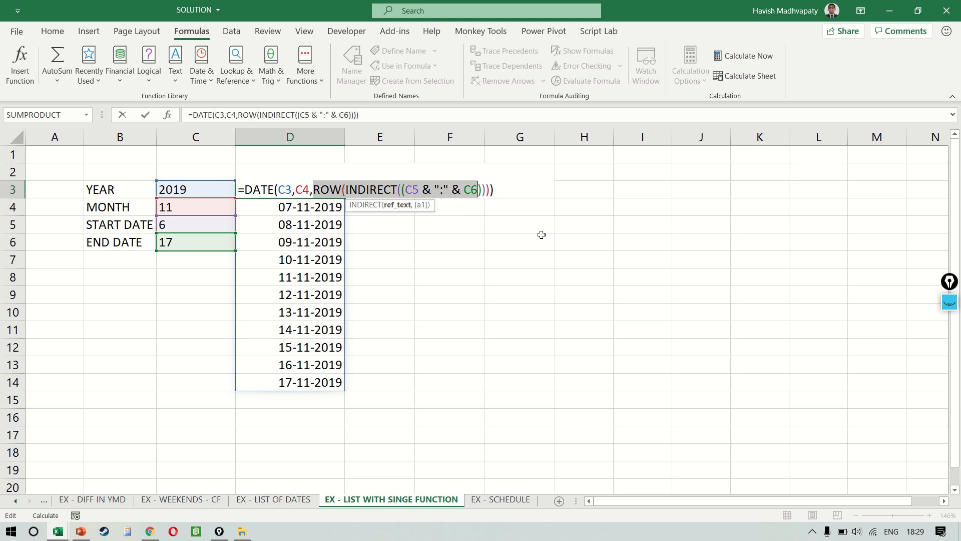
Go back to the C3 year argument in the D3 formula, and highlight the C4 month argument.
key("shift+Left")
key("shift+Left")
key("Left")
key("Left")
key("Left")
key("Left")
key("Left")
key("Left")
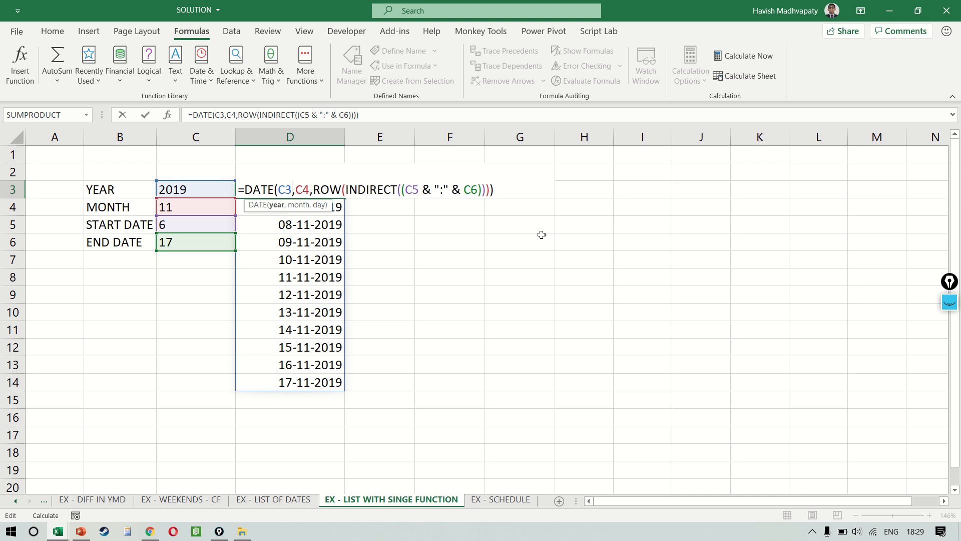
key("shift+Right")
key("Right")
key("Right")
key("shift+Right")
key("shift+Right")
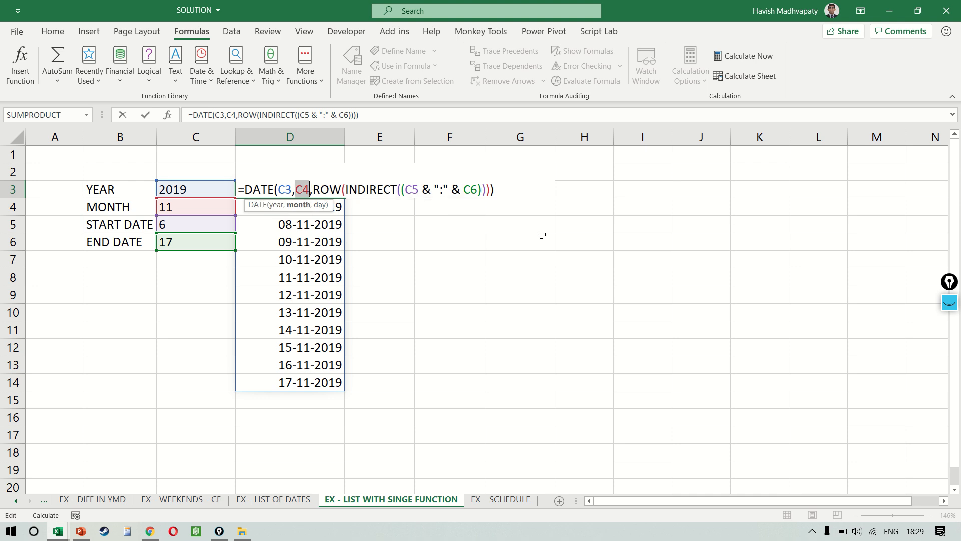
Highlight the ROW(INDIRECT()) day argument through the end of the D3 formula, and leave the formula without changing it.
key("Right")
key("Right")
key("Right")
key("shift+Right")
key("shift+Right")
key("shift+Right")
key("shift+Right")
key("shift+Right")
key("shift+Right")
key("shift+Right")
key("shift+Right")
key("shift+Right")
key("shift+Right")
key("shift+Right")
key("shift+Right")
key("shift+Right")
key("shift+Right")
key("shift+Right")
key("shift+Right")
key("shift+Right")
key("shift+Right")
key("shift+Right")
key("shift+Right")
key("shift+Right")
key("shift+Right")
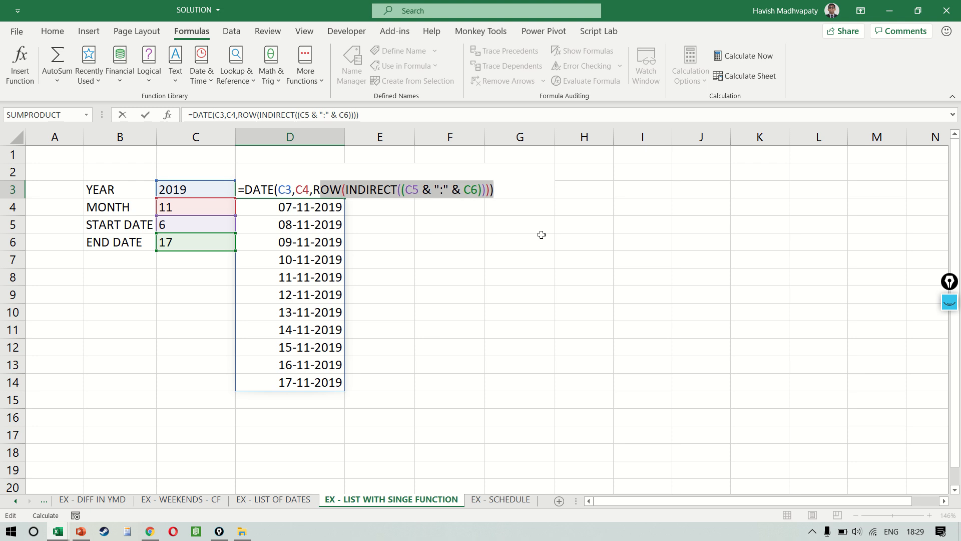
key("Escape")
Review the date list spilled down from D3, and reopen the formula in D3.
key("ctrl+shift+Down")
key("Up")
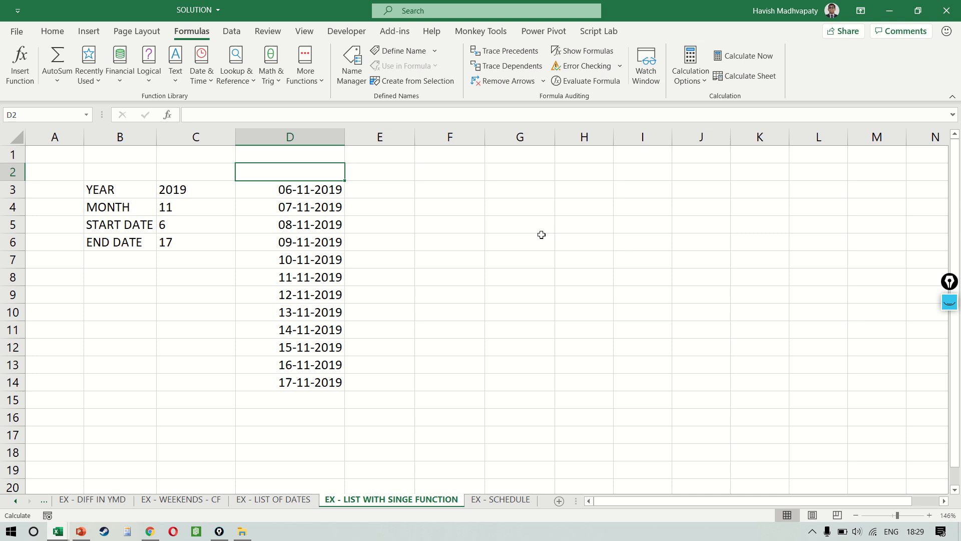
key("Down")
key("ctrl+shift+Down")
key("Down")
key("Up")
key("F2")
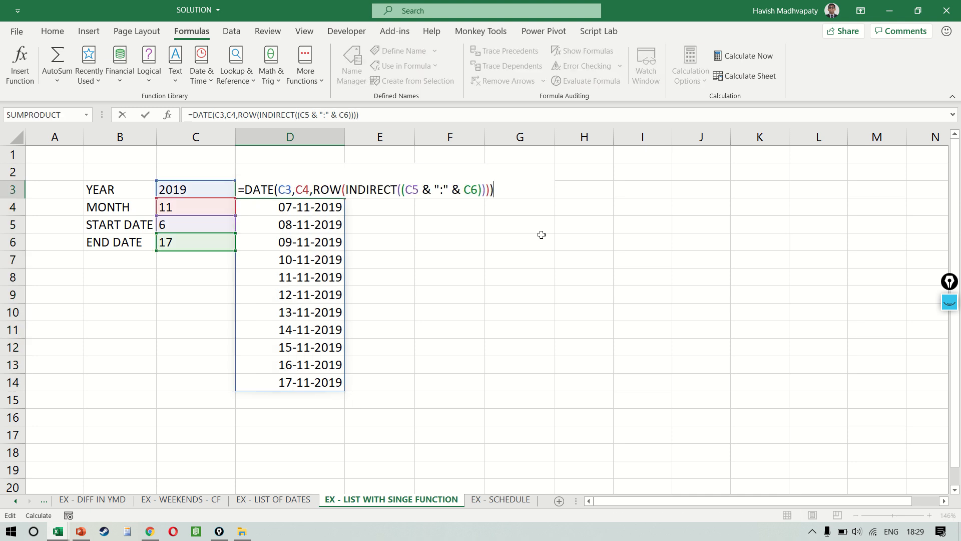